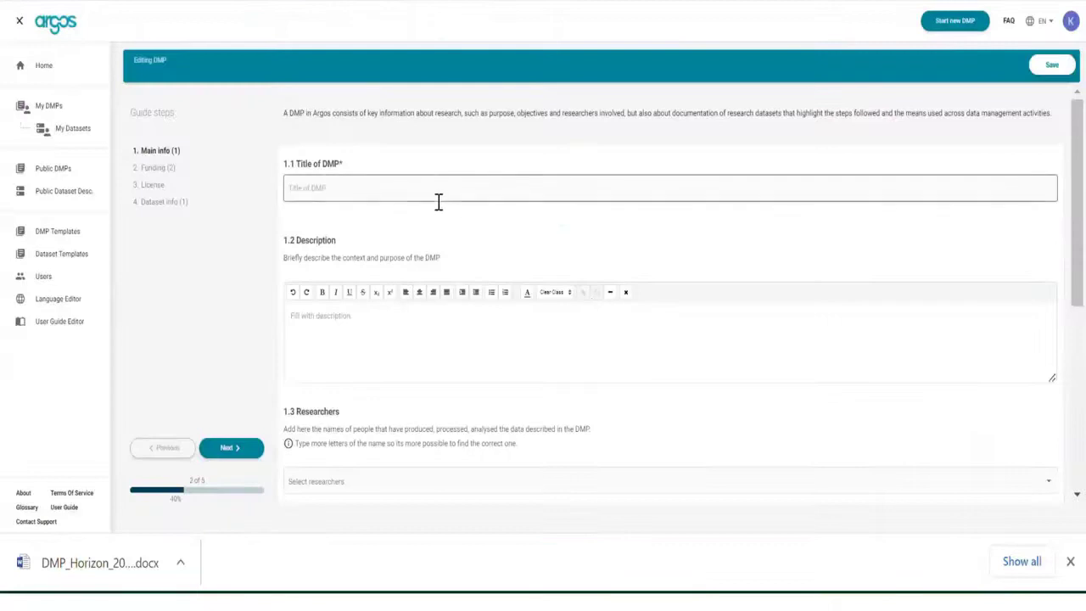
# Enter the DMP title and description, and add researchers, including one entered manually by first and last name.
pyautogui.click(373, 356)
pyautogui.write('Due to the climate crisis over the last decades, were collected and analyzed datasets about the mammals that have lived in wetlands in Greece for the last 50 decades. In the framework of the Mammals Wetlands Greece (MWG) project, the ETH Library of Zurich and a research center collaborated. The program lasted 3 years of daily work, consisting of a team of 3 researchers in charge, but also voluntary work of university students.')
pyautogui.scroll(-3, 482, 288)
pyautogui.click(482, 287)
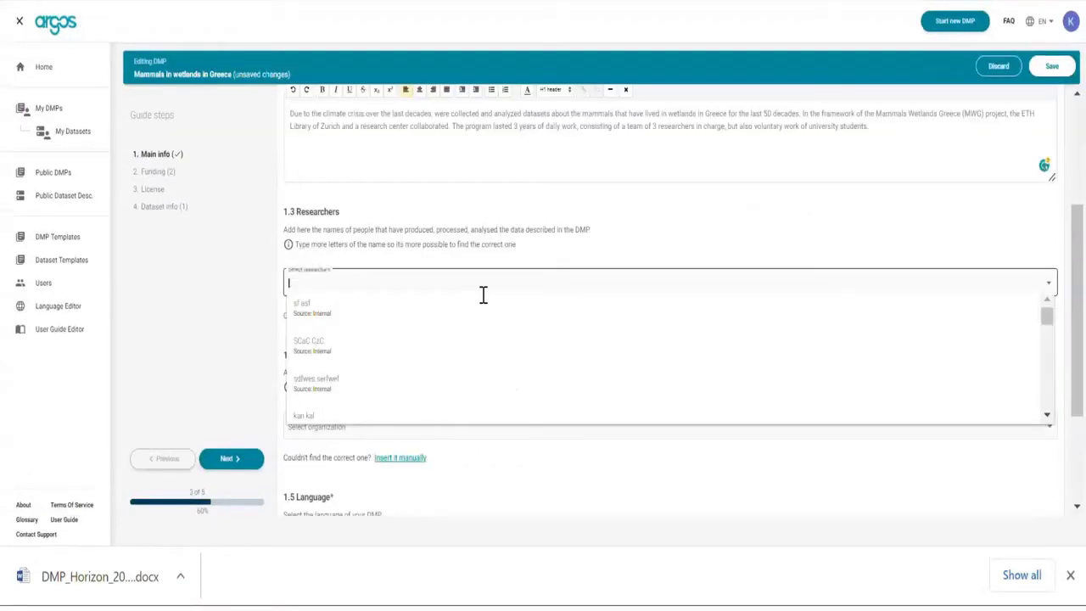
pyautogui.hotkey('ctrl', 'v')
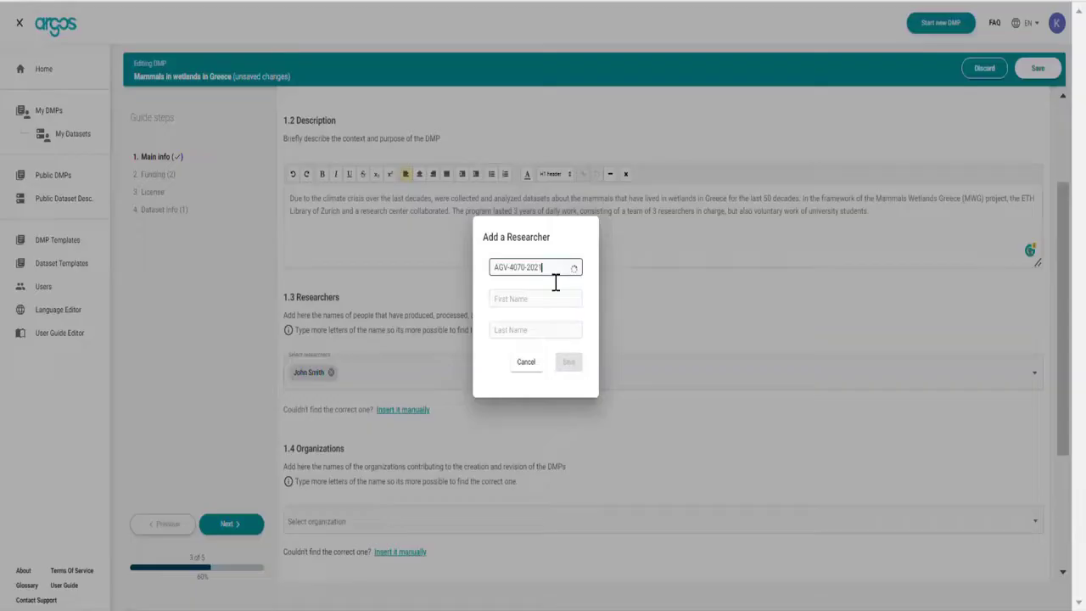
pyautogui.click(535, 300)
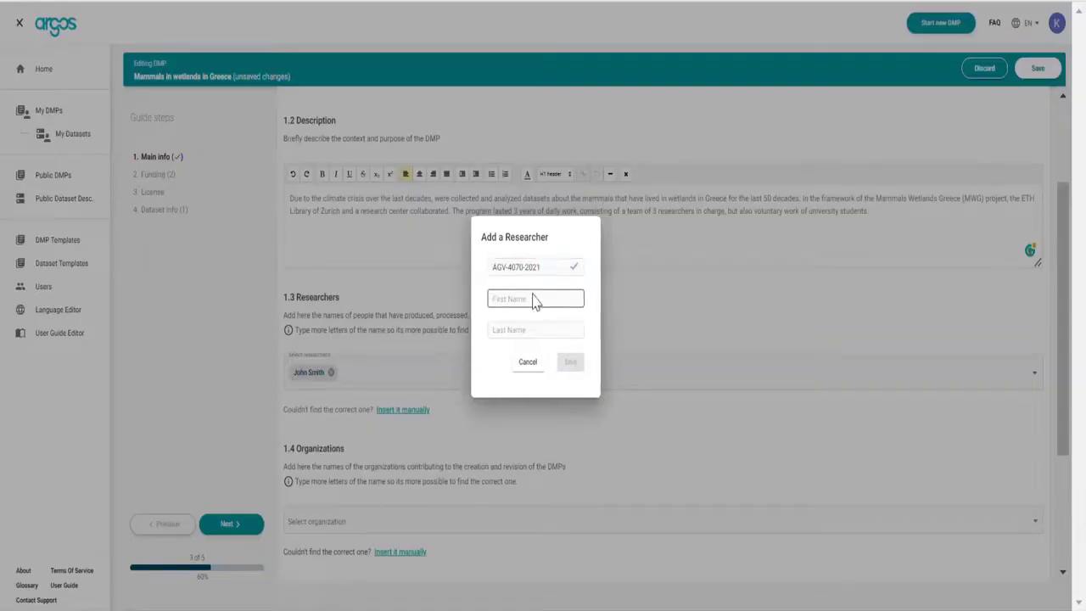
pyautogui.press('Tab')
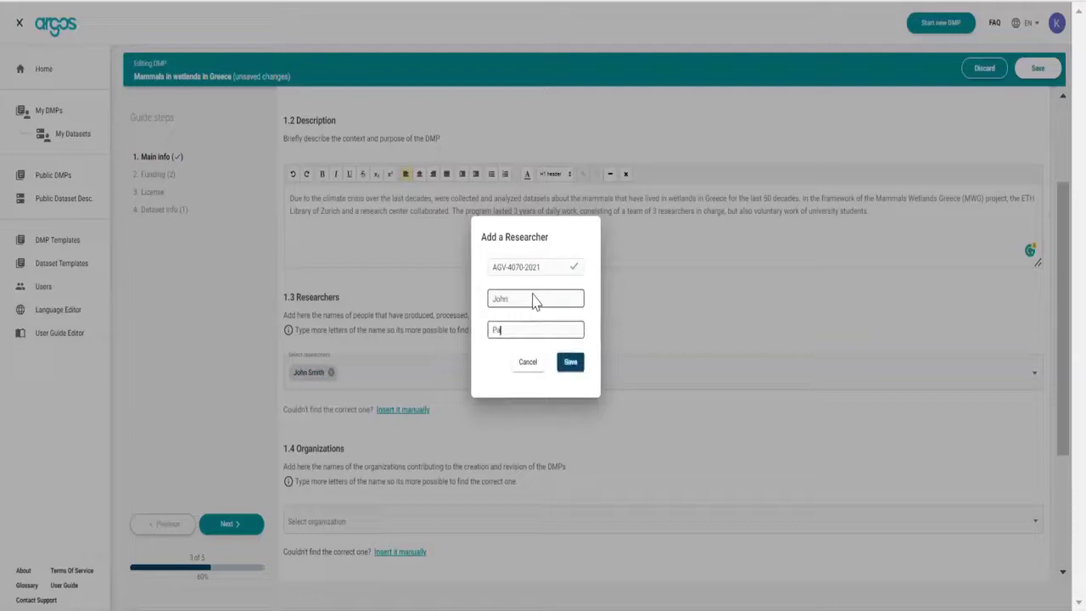
pyautogui.click(571, 363)
# Add ETH Zurich's ETH Library and Athena Research and Innovation Center as organizations, then continue to Funding.
pyautogui.scroll(-2, 509, 404)
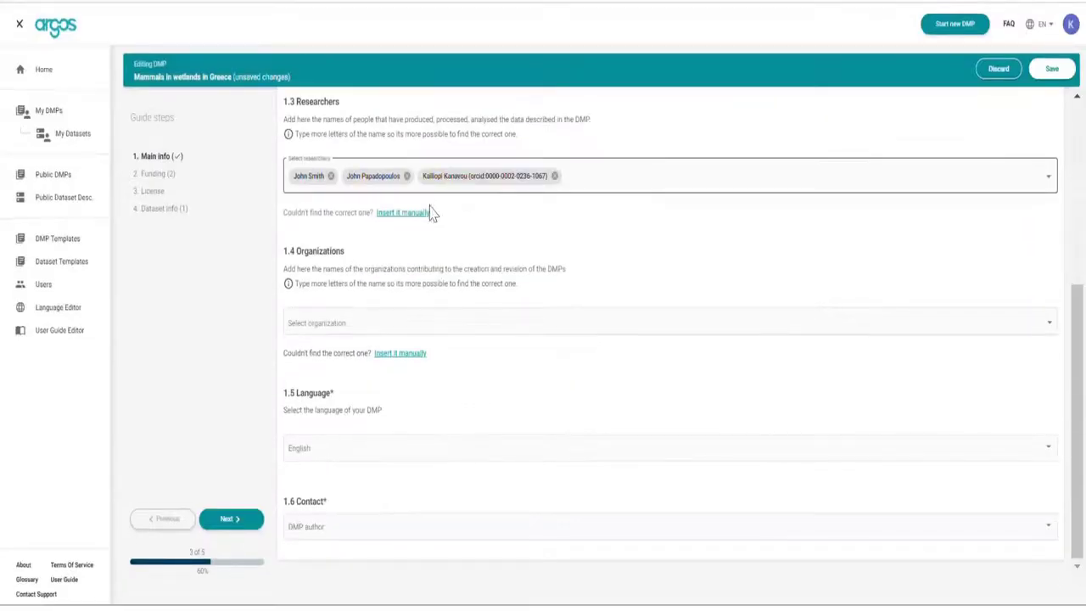
pyautogui.click(393, 334)
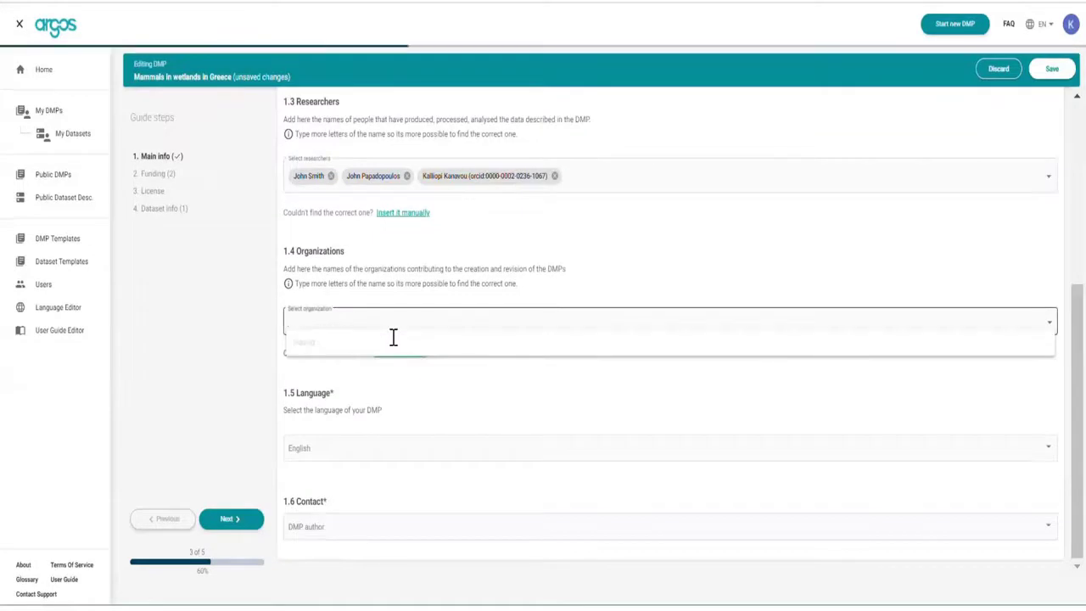
pyautogui.write('eth')
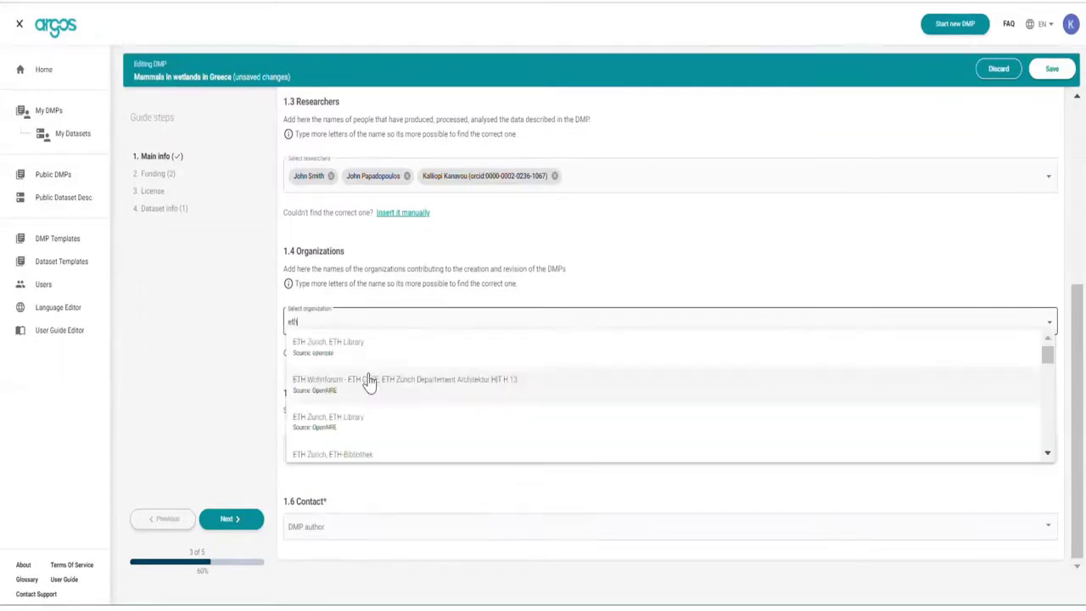
pyautogui.click(361, 358)
pyautogui.write('e')
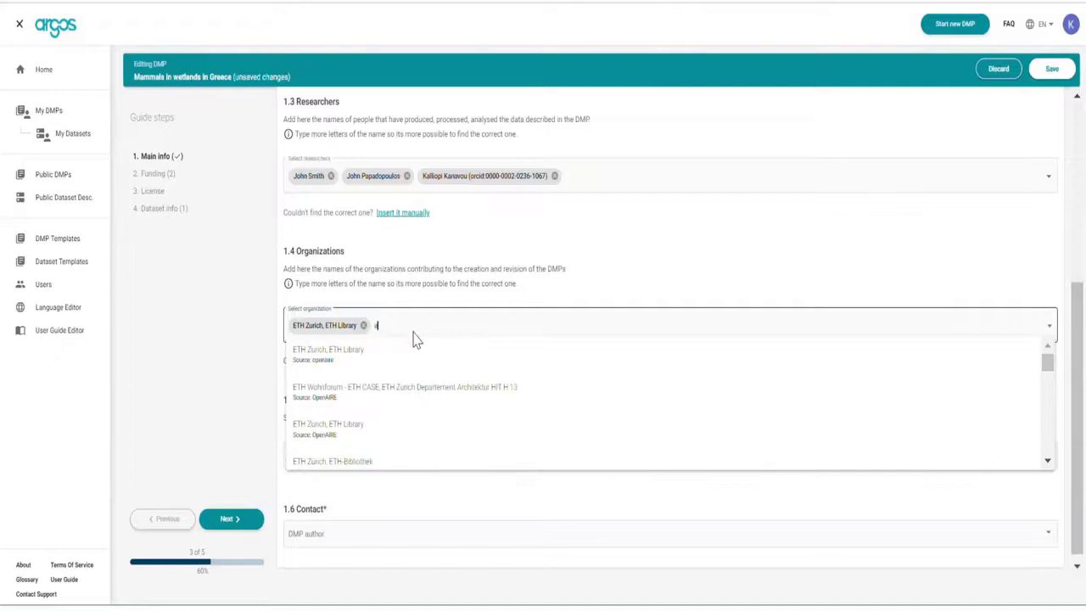
pyautogui.write('thena')
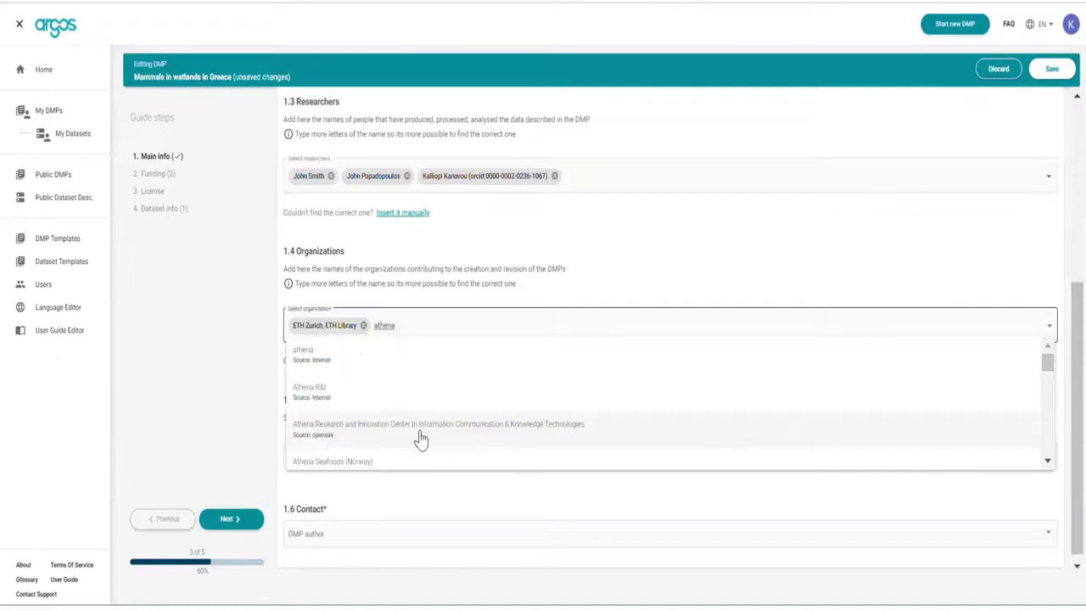
pyautogui.click(421, 439)
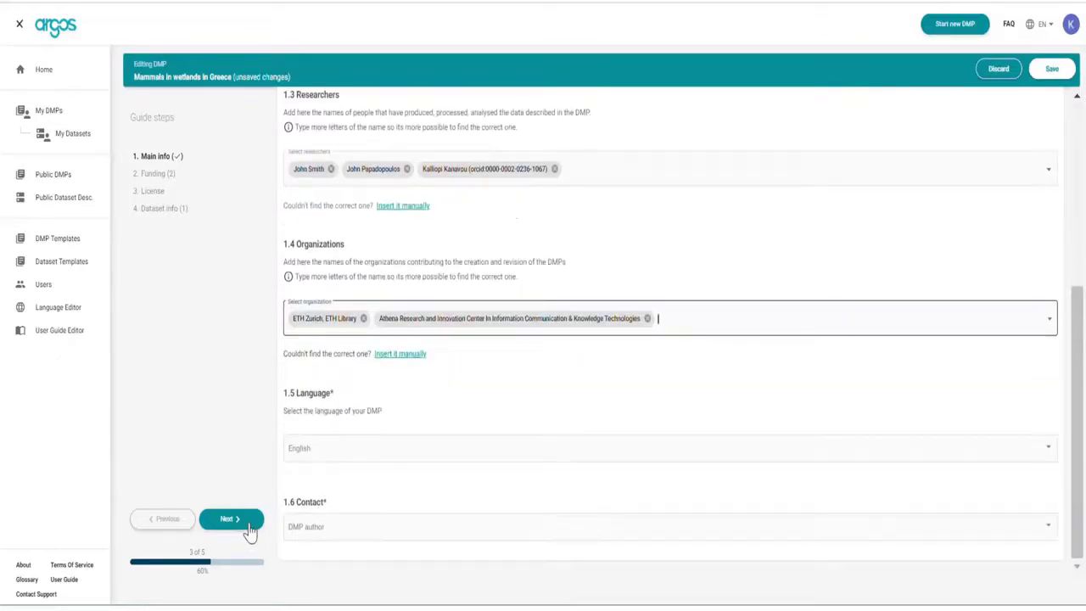
pyautogui.click(248, 524)
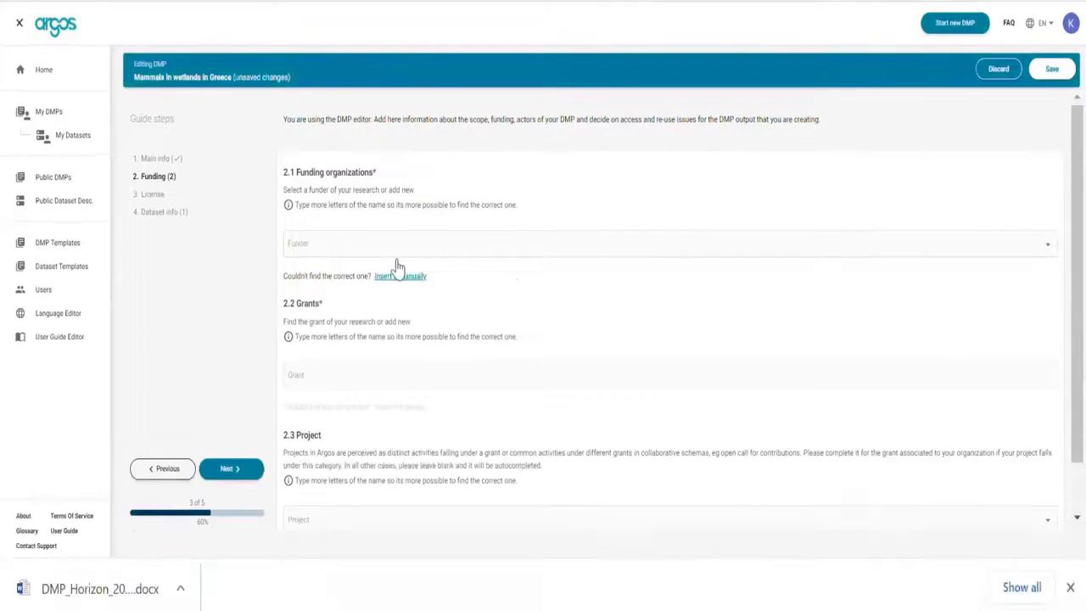
# Set funding to European Commission, grant 646663 and project MWG - Mammals Wetlands Greece.
pyautogui.click(407, 253)
pyautogui.write('european')
pyautogui.click(382, 270)
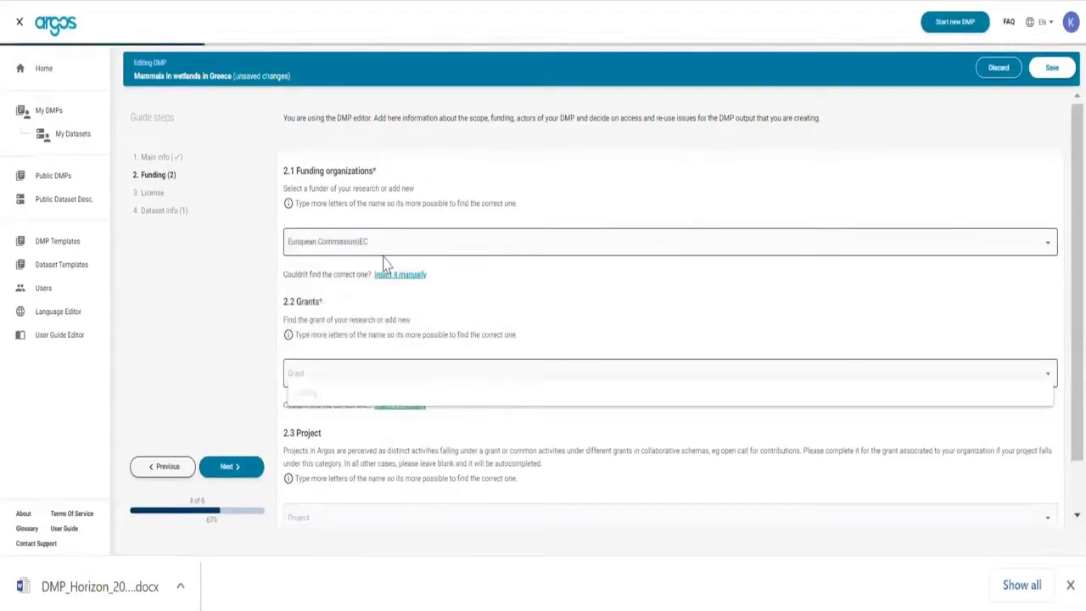
pyautogui.write('Nucleotide Excision Repair: Decoding its Functional Role in Mammals')
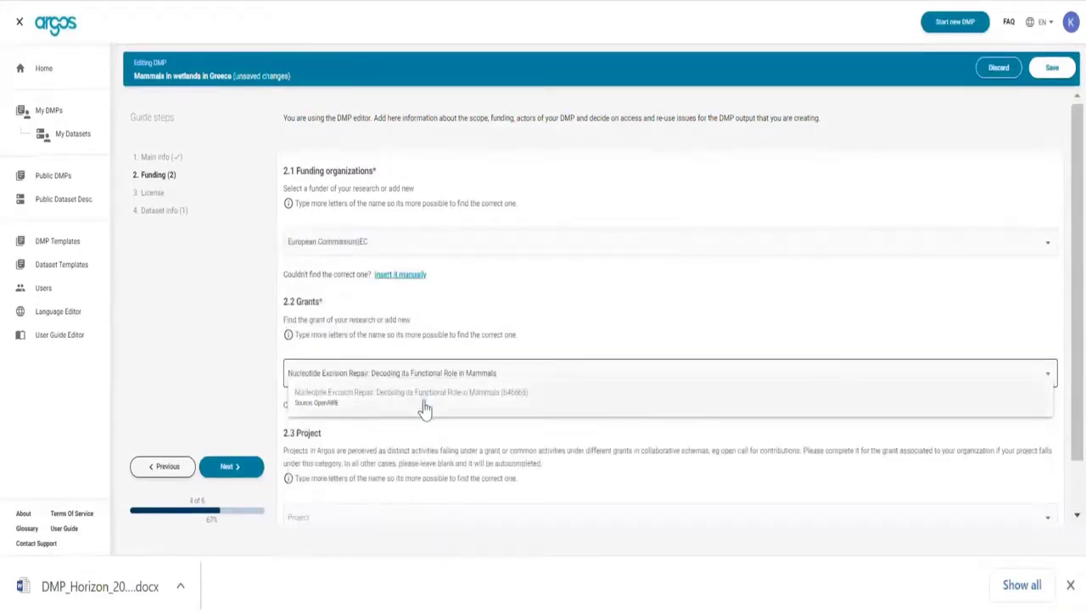
pyautogui.click(425, 408)
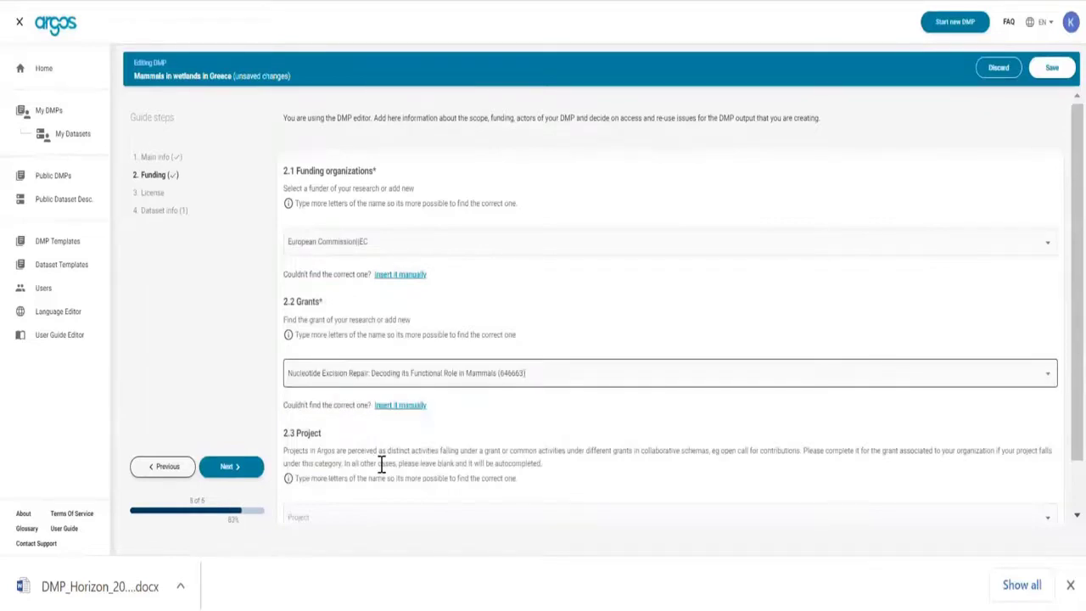
pyautogui.scroll(-1, 382, 465)
pyautogui.click(381, 465)
pyautogui.write('ma')
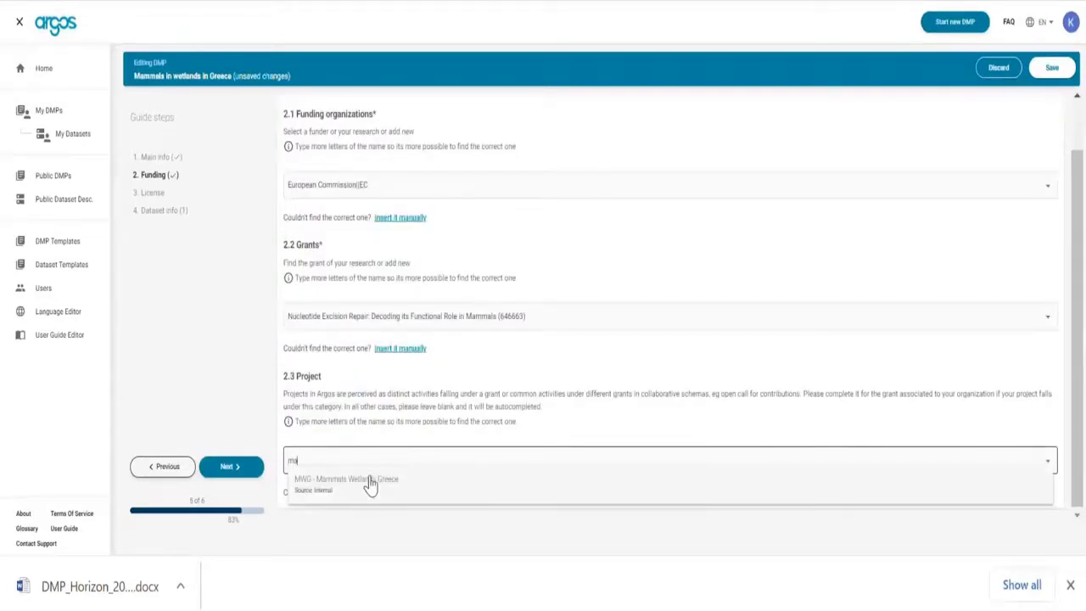
pyautogui.click(370, 483)
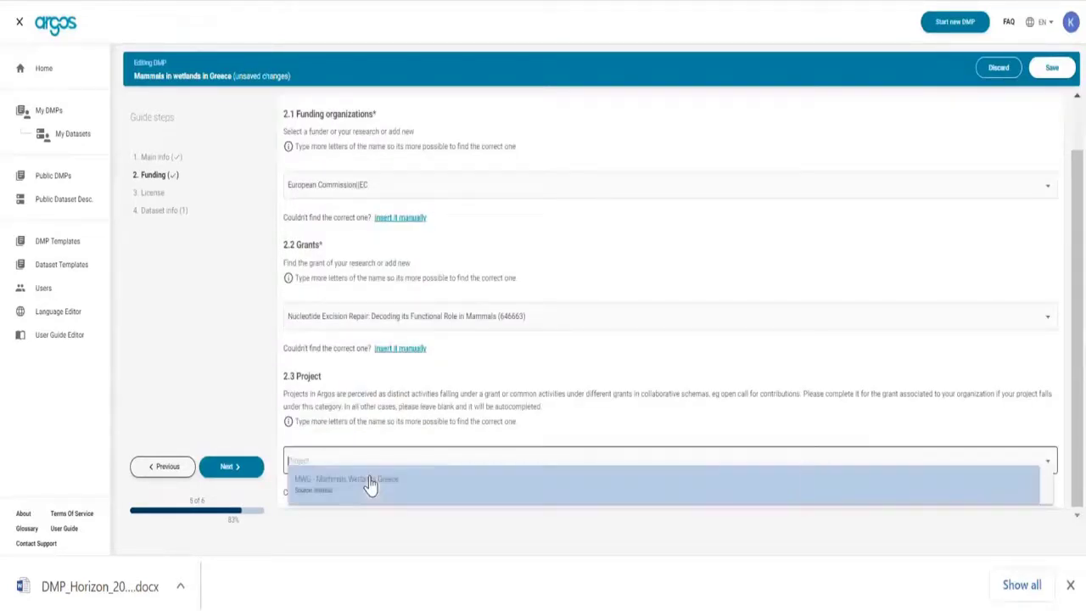
pyautogui.click(248, 469)
# License the DMP under Creative Commons Attribution Share-Alike 4.0 with Open Access.
pyautogui.click(433, 229)
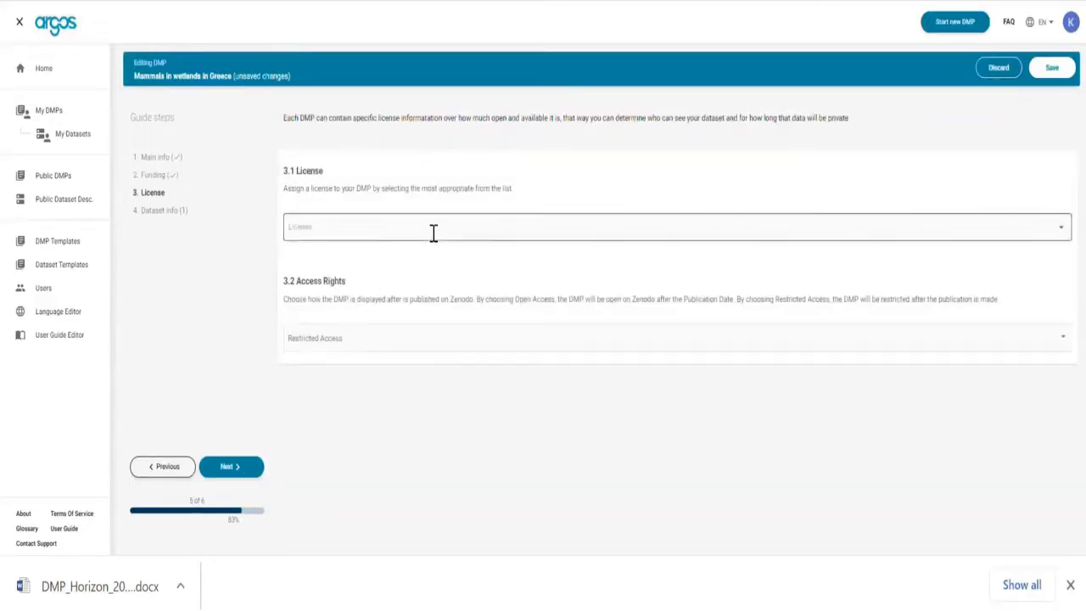
pyautogui.write('cc')
pyautogui.click(395, 298)
pyautogui.click(384, 348)
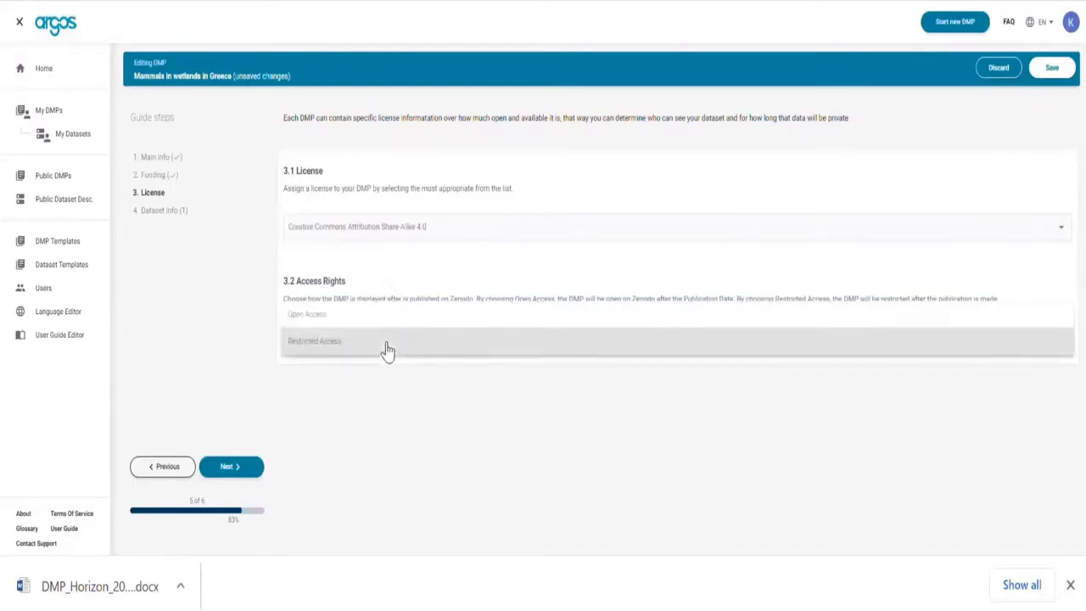
pyautogui.click(359, 315)
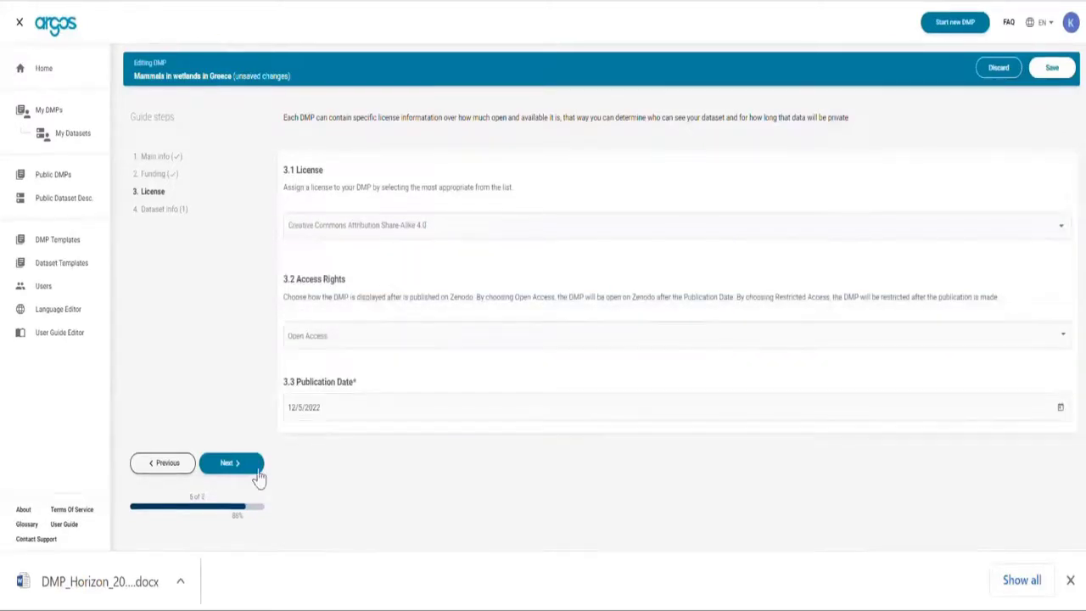
pyautogui.click(255, 474)
# Select the Horizon Europe dataset template.
pyautogui.click(415, 246)
pyautogui.write('Horizon Eur')
pyautogui.click(370, 270)
# Save the DMP and start a manual dataset with a description of the repository observations.
pyautogui.click(247, 471)
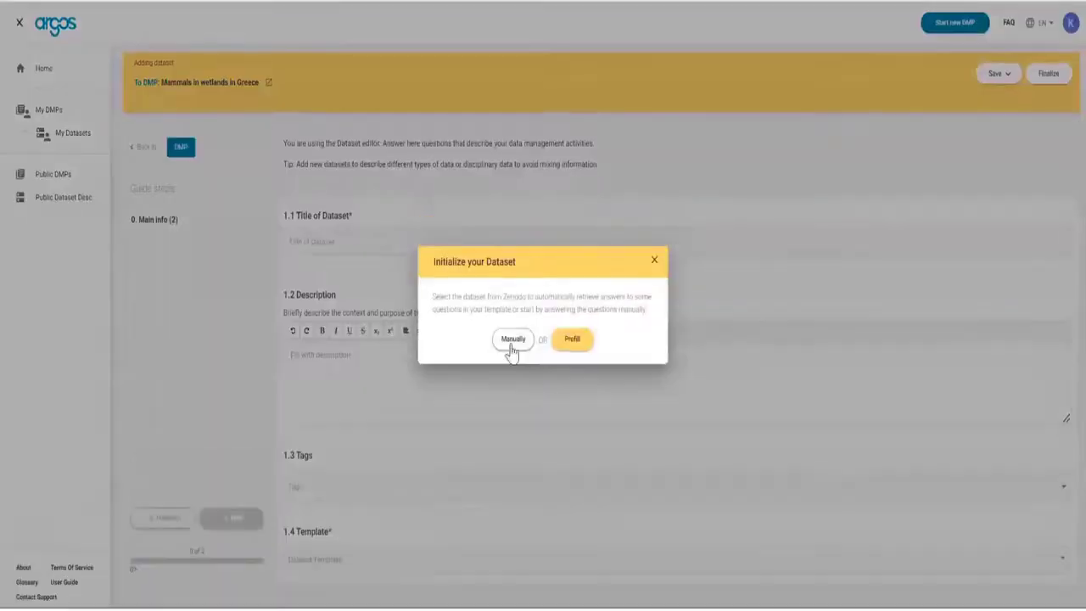
pyautogui.click(512, 342)
pyautogui.click(368, 372)
pyautogui.write('The observations was collected and analyzed from national and international repositories in the EU region')
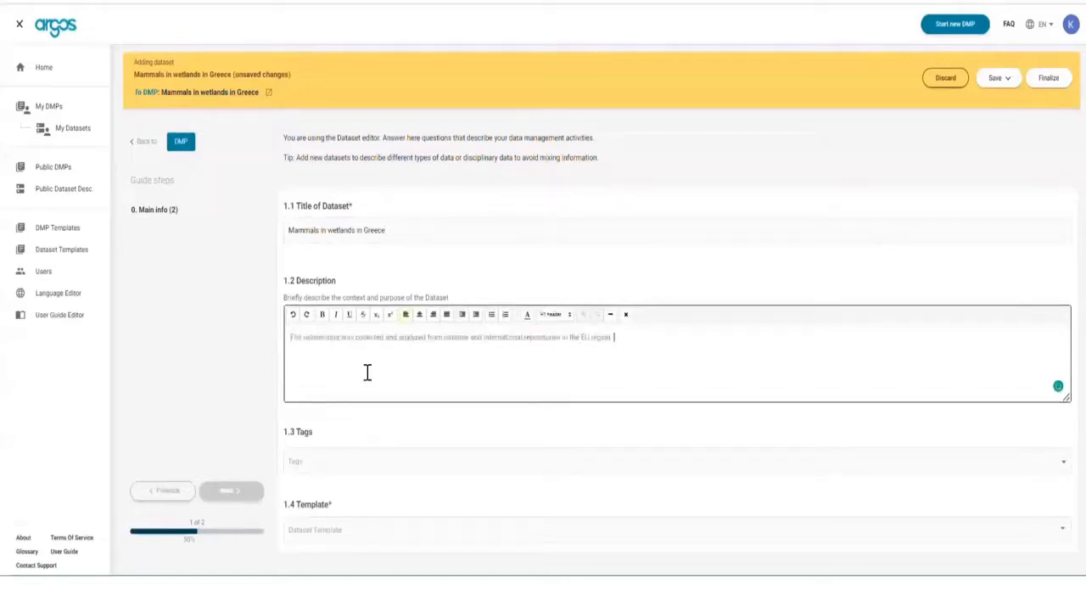
# Tag the dataset with Mammals, Greece and wetlands.
pyautogui.click(392, 480)
pyautogui.write('Mammals')
pyautogui.press('Return')
pyautogui.write('Greece')
pyautogui.press('Return')
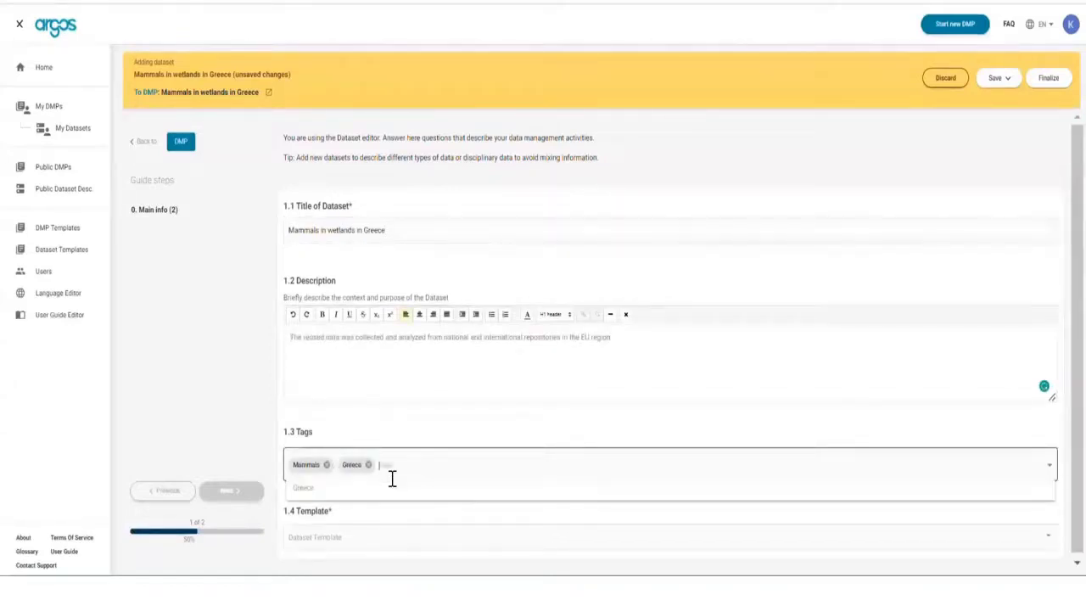
pyautogui.write('wetlands')
pyautogui.press('Return')
# Assign the Horizon Europe template to the dataset and go to its Summary questions.
pyautogui.click(338, 535)
pyautogui.click(358, 543)
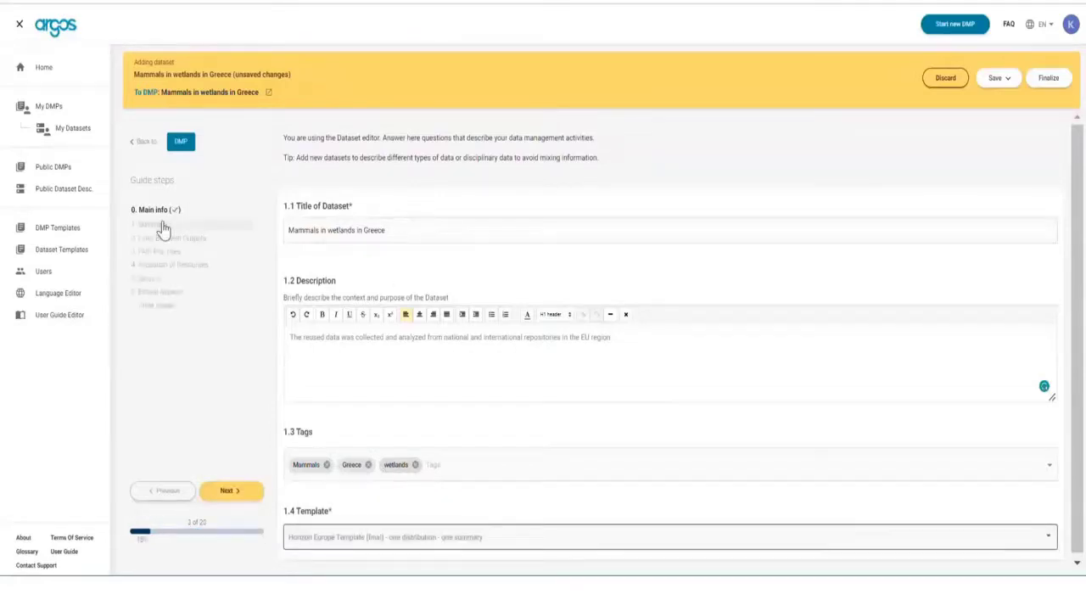
pyautogui.click(164, 228)
pyautogui.click(352, 346)
# Set the output to digital Research Data, and mark it re-used with a pasted explanation for 1.1.3.
pyautogui.click(352, 356)
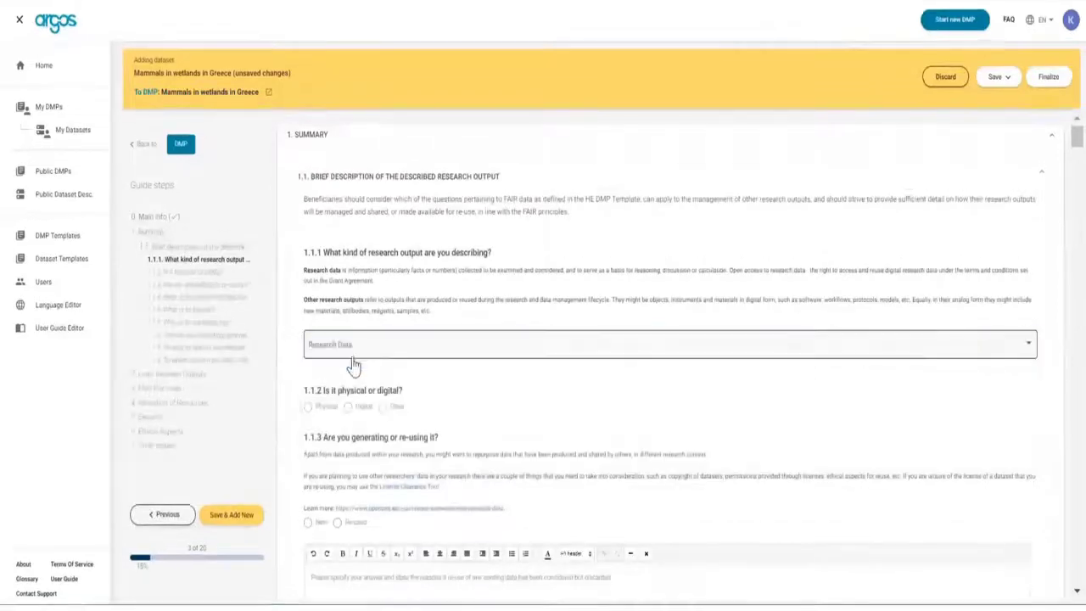
pyautogui.click(354, 410)
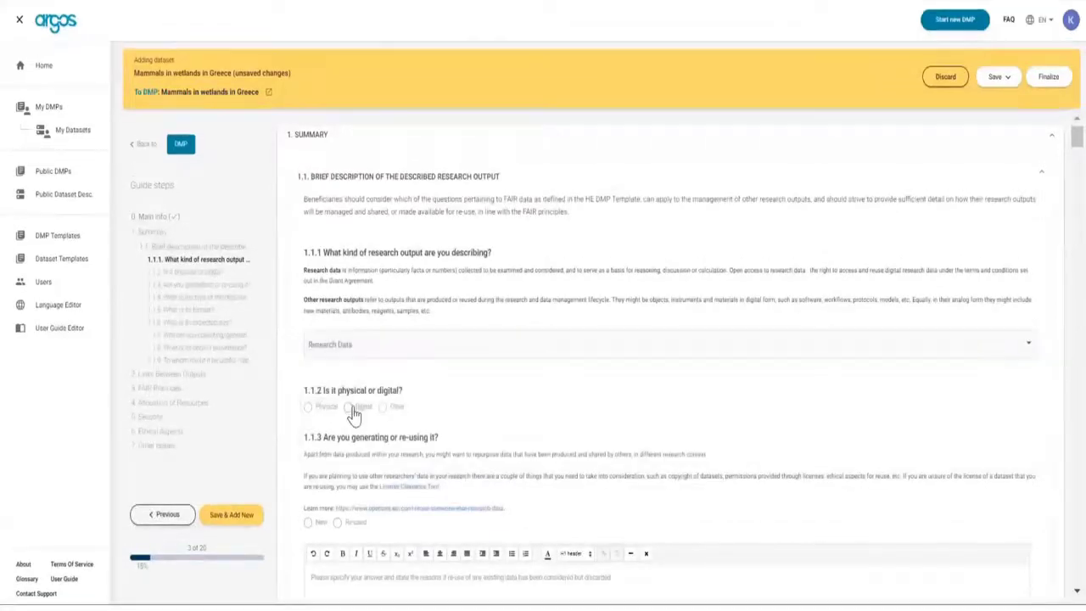
pyautogui.click(338, 522)
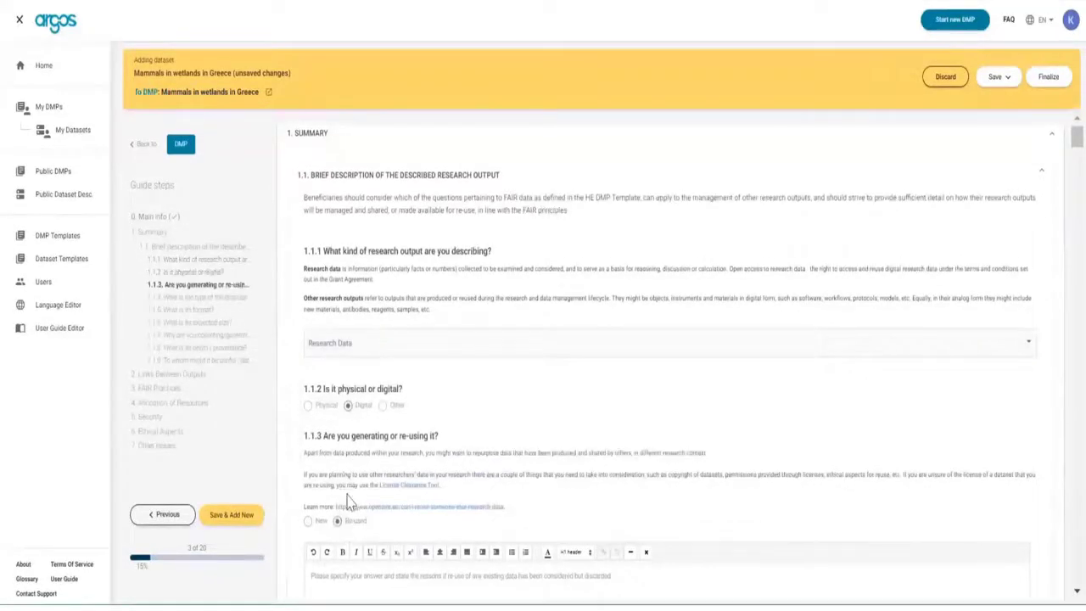
pyautogui.scroll(-2, 344, 509)
pyautogui.click(357, 502)
pyautogui.write("The reused data was collected and analyzed from national and international repositories in the EU region. Files deposited under closed access are protected against unauthorized access at all levels. Access to metadata and data files is provided over standard protocols such as HTTP and OAI-PMH. The reused data are hosted in Zenodo and the underlying Invenio Framework for digital repositories were designed according to the OAIS reference model. Full OAIS compliance can only be proven through ISO 16363 certification which is a recent standard with very few repositories worldwide certified to date. See our infrastructure page for further details on Zenodo's organizational and technical infrastructure.")
# Set the 1.1.4 dataset type to Observational with a note on how data was captured.
pyautogui.scroll(-4, 357, 488)
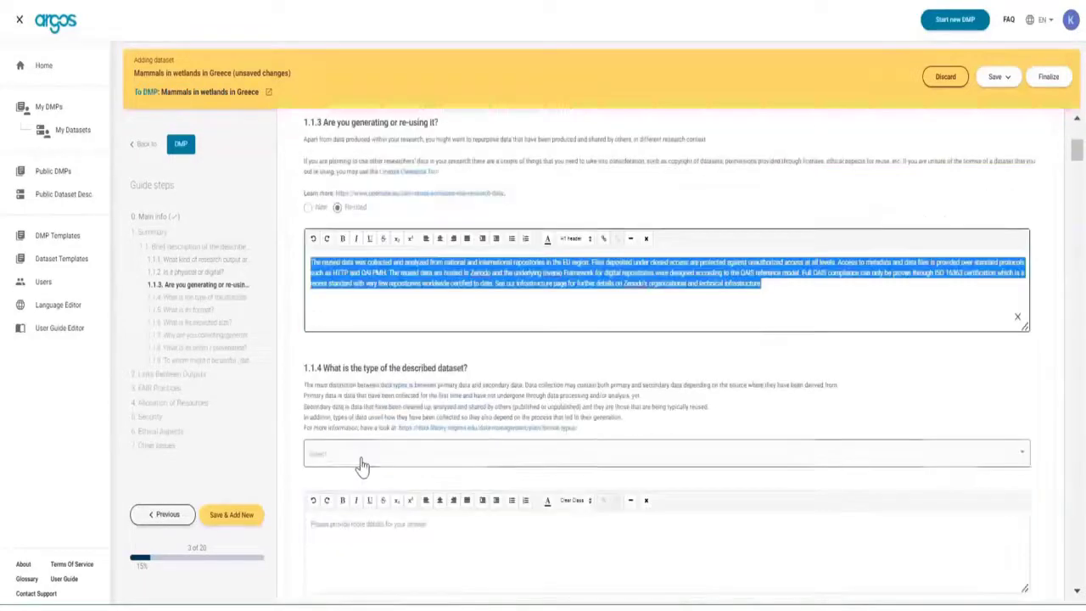
pyautogui.click(361, 464)
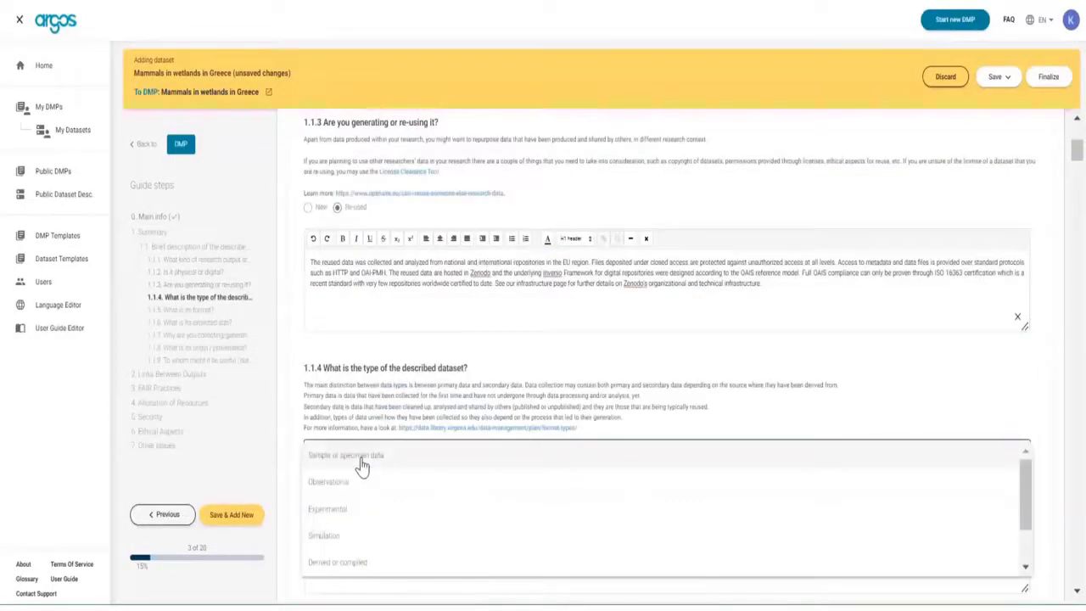
pyautogui.click(352, 484)
pyautogui.write('The primary data were captured in real-time in the last three decades.')
# Choose Comma Separated Values as the 1.1.5 format with 'csv' as details.
pyautogui.scroll(-3, 362, 561)
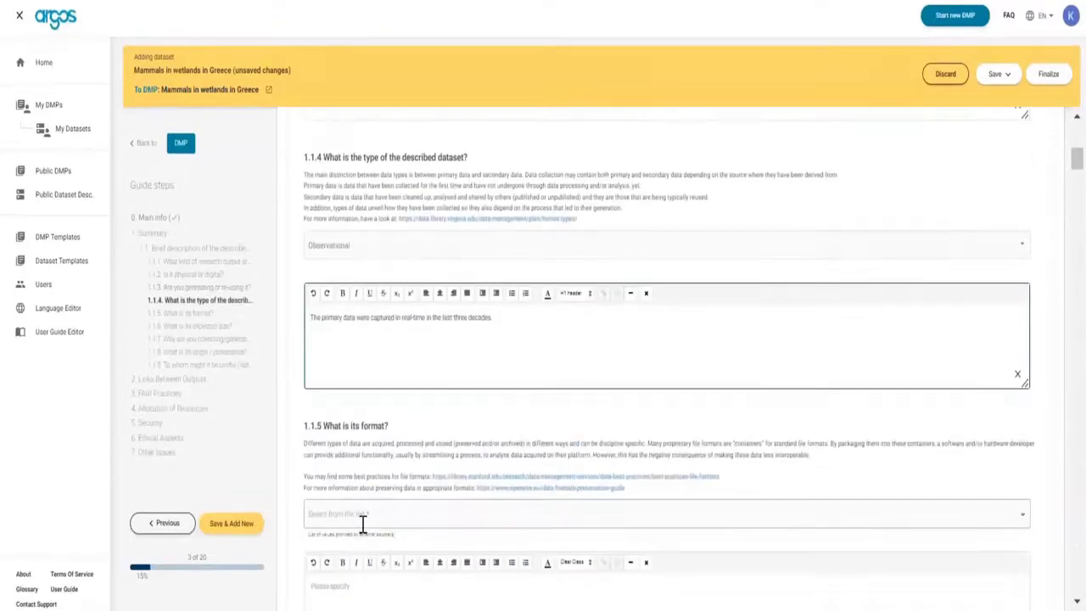
pyautogui.click(394, 524)
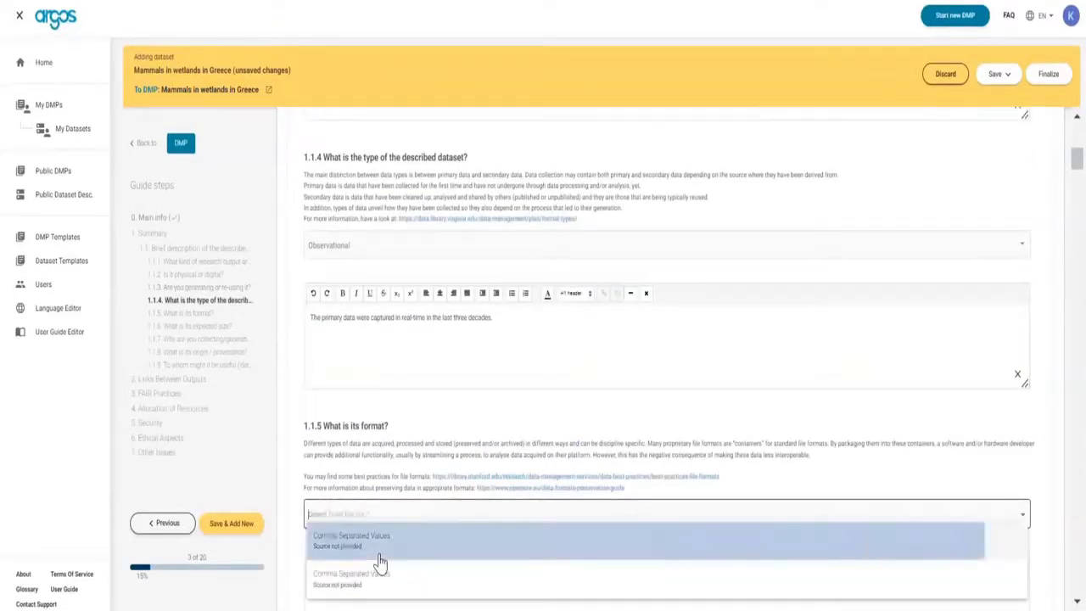
pyautogui.click(376, 560)
pyautogui.click(399, 581)
pyautogui.scroll(-3, 379, 396)
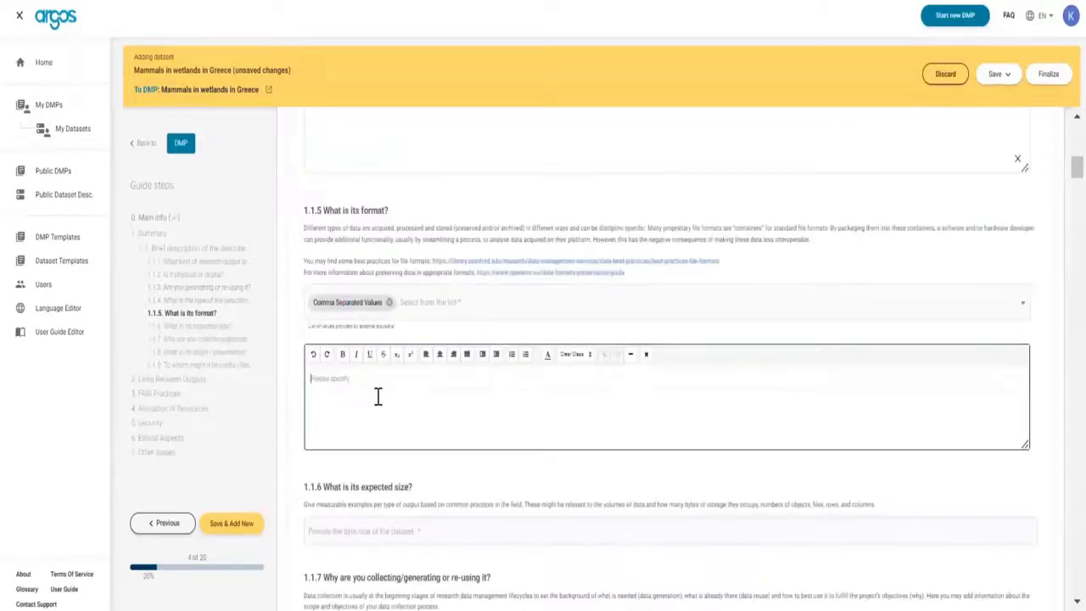
pyautogui.write('csv')
pyautogui.scroll(-2, 378, 441)
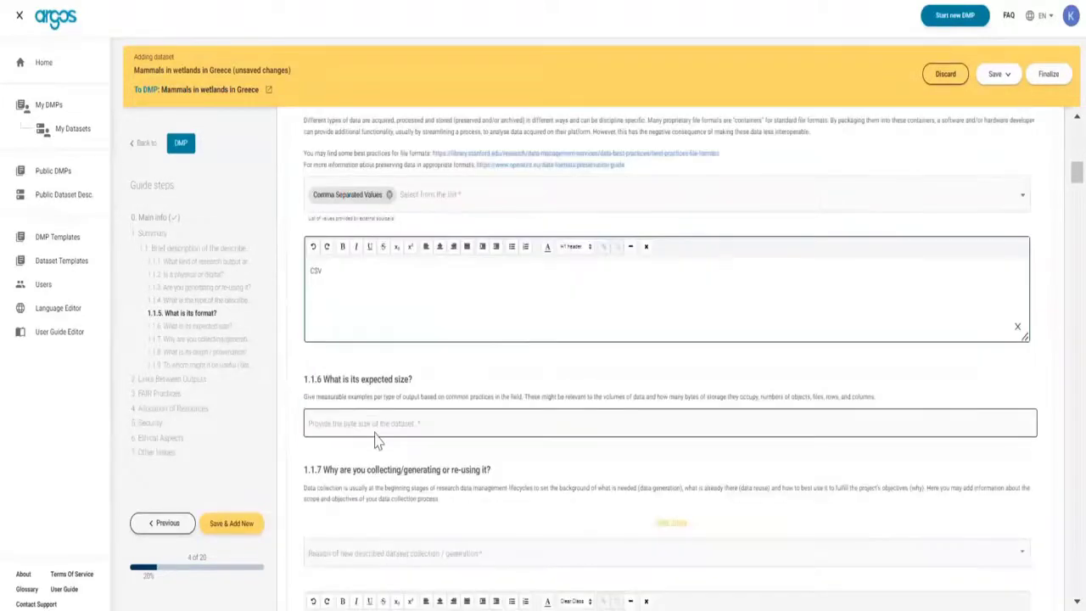
pyautogui.click(200, 287)
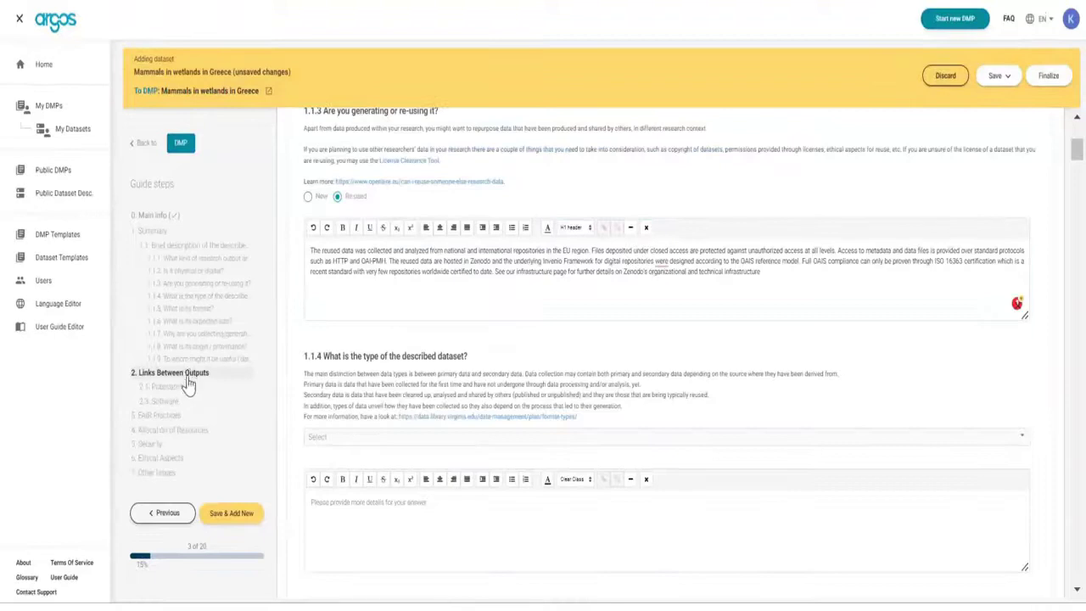
# Answer yes to 2.1.1 publications, linking OpenAIRE Research Graph, World Science and ZENODO.
pyautogui.click(186, 389)
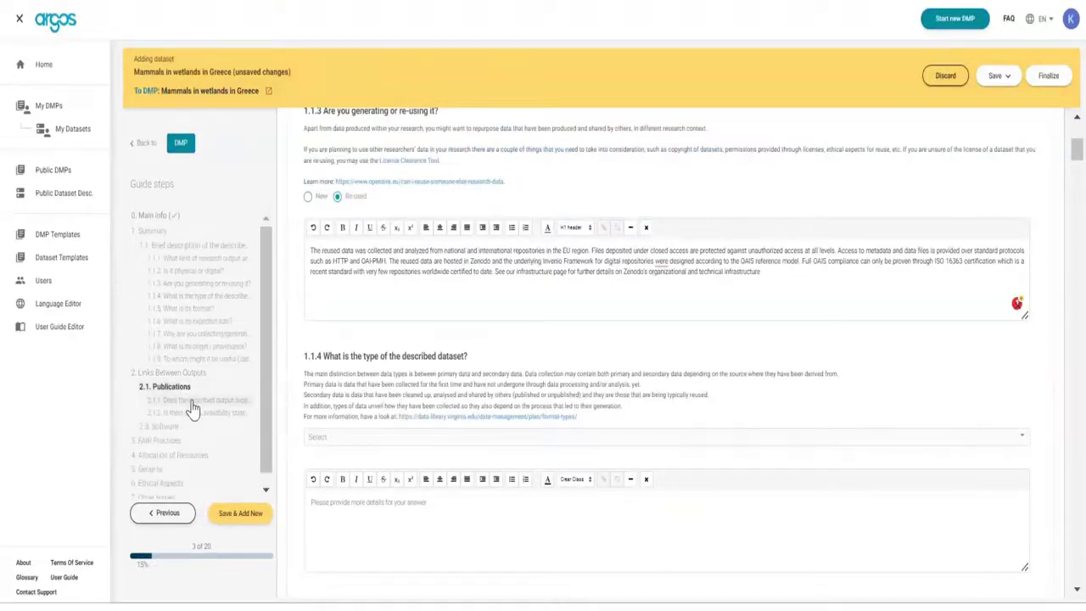
pyautogui.click(192, 410)
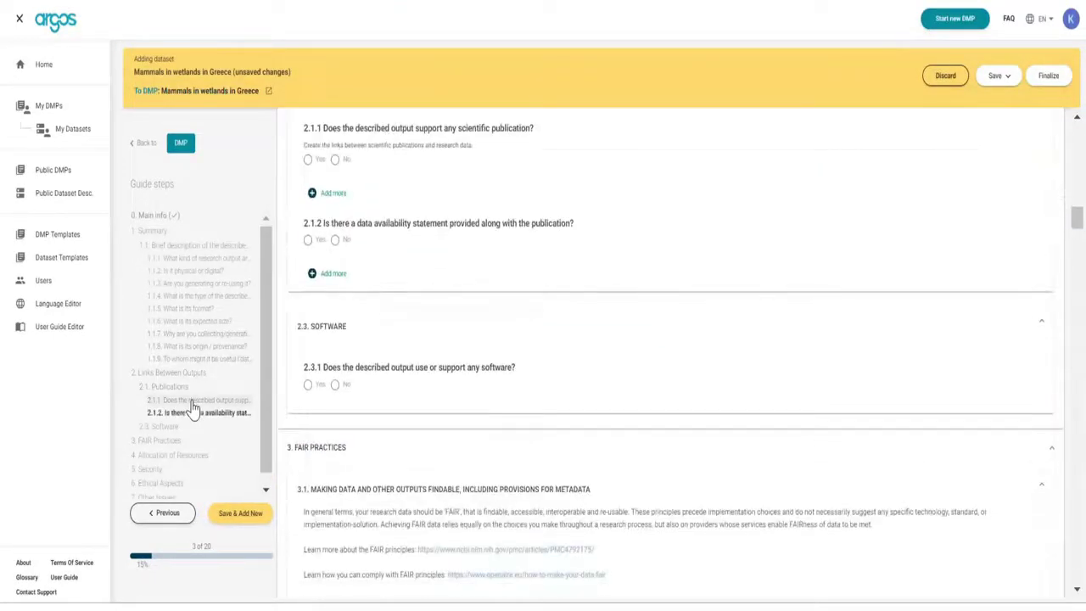
pyautogui.scroll(2, 475, 297)
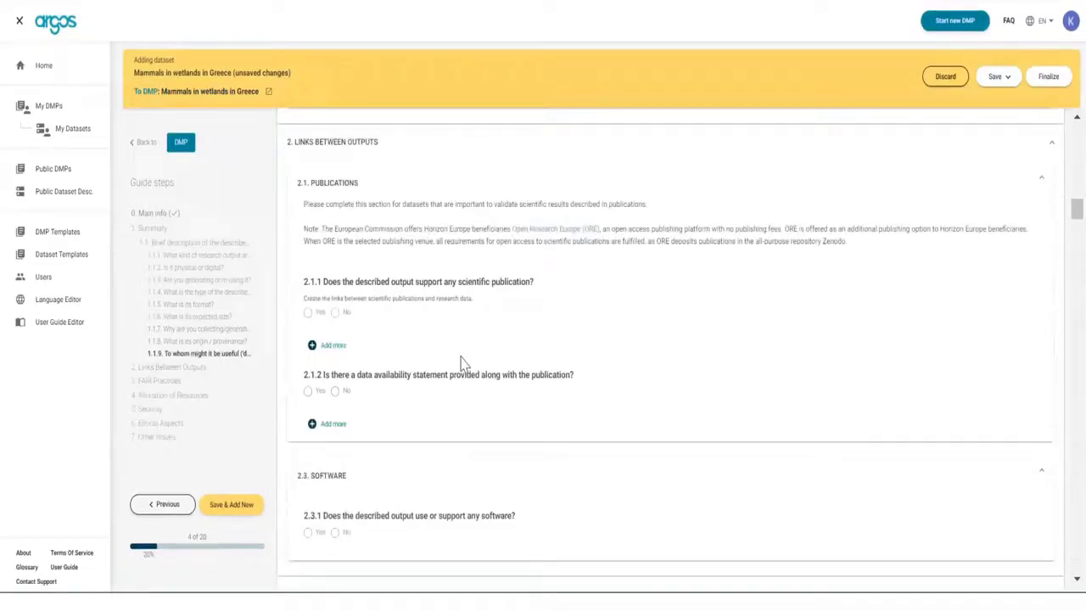
pyautogui.click(308, 312)
pyautogui.click(349, 349)
pyautogui.click(389, 415)
pyautogui.write('s')
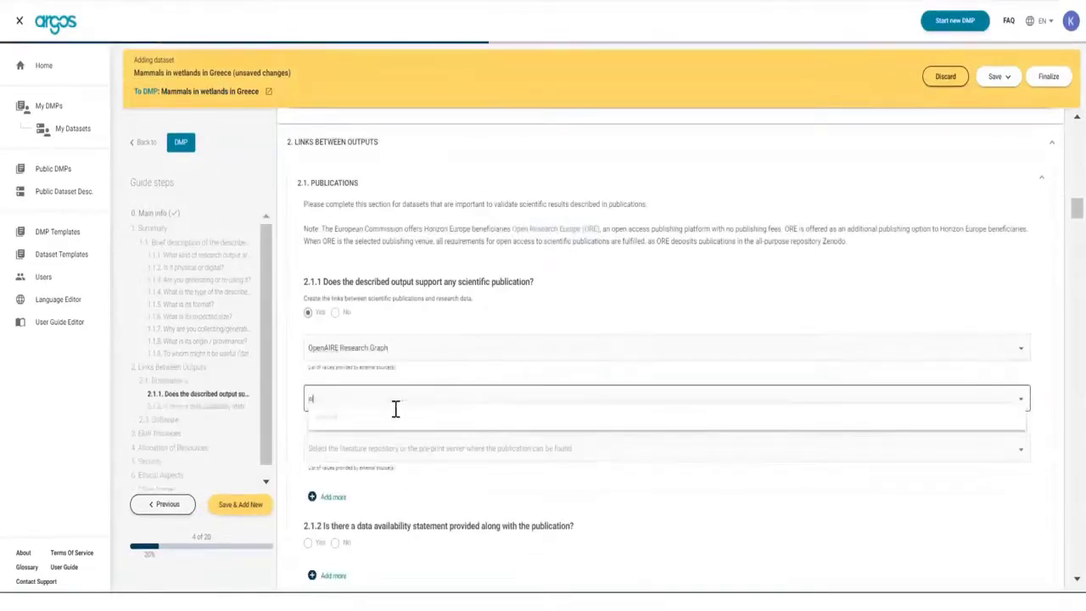
pyautogui.write('cience')
pyautogui.click(374, 418)
pyautogui.click(382, 460)
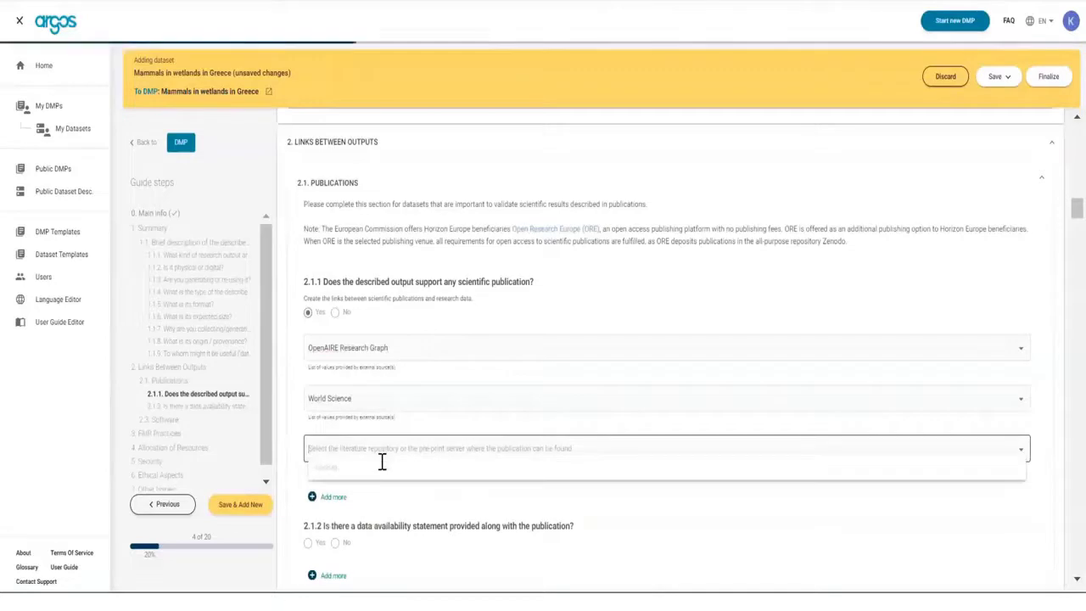
pyautogui.write('ze')
pyautogui.click(348, 473)
# Answer yes to data availability and software, pasting the Zenodo DOI and the software URL.
pyautogui.scroll(-1, 360, 488)
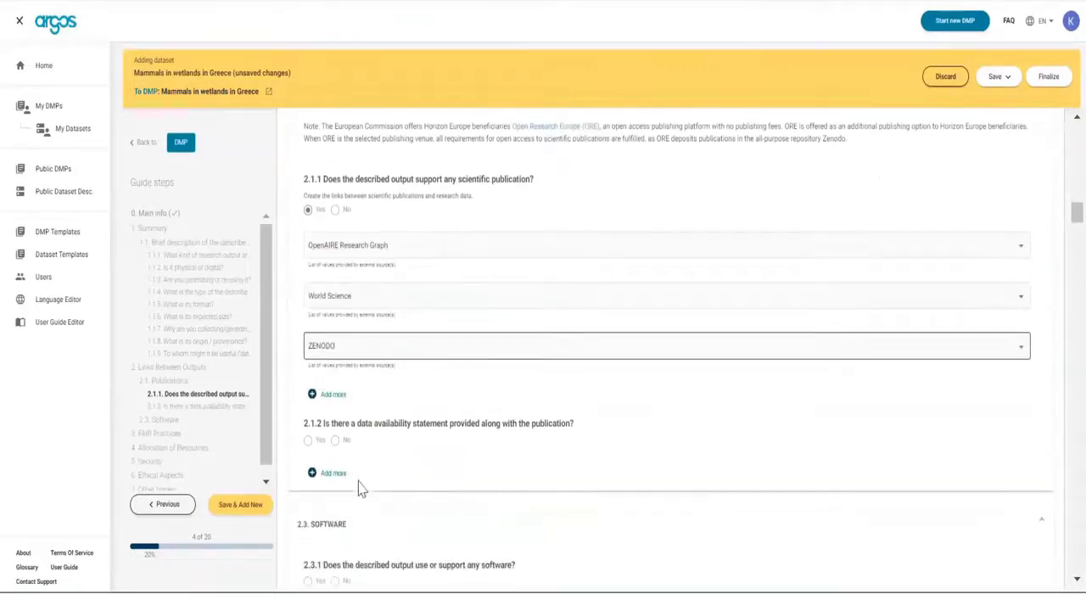
pyautogui.click(308, 439)
pyautogui.click(356, 489)
pyautogui.write('10.5281/zenodo.4034218')
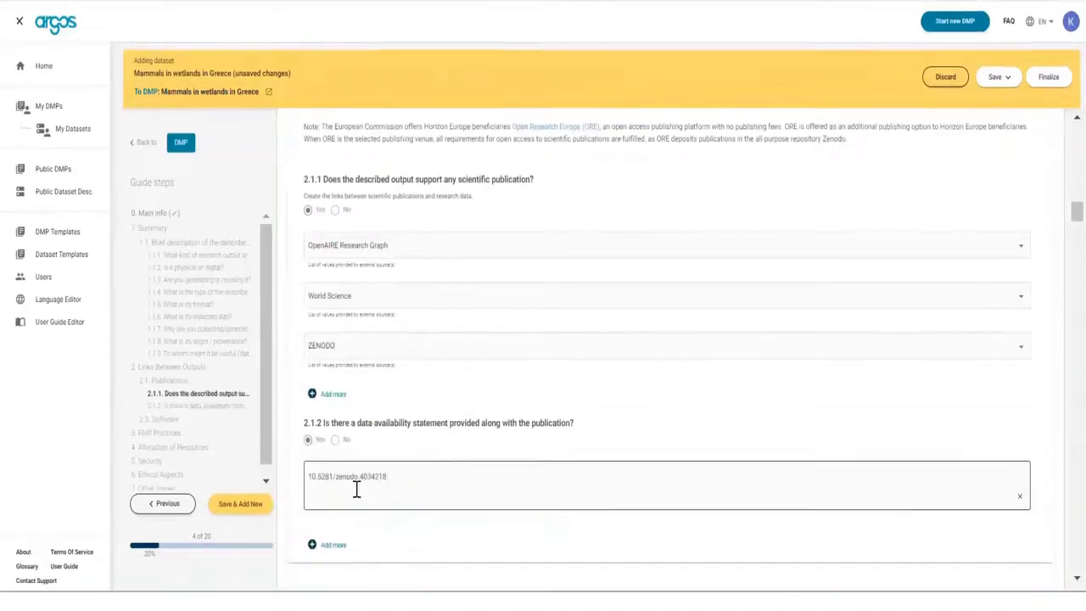
pyautogui.scroll(-2, 356, 489)
pyautogui.click(310, 450)
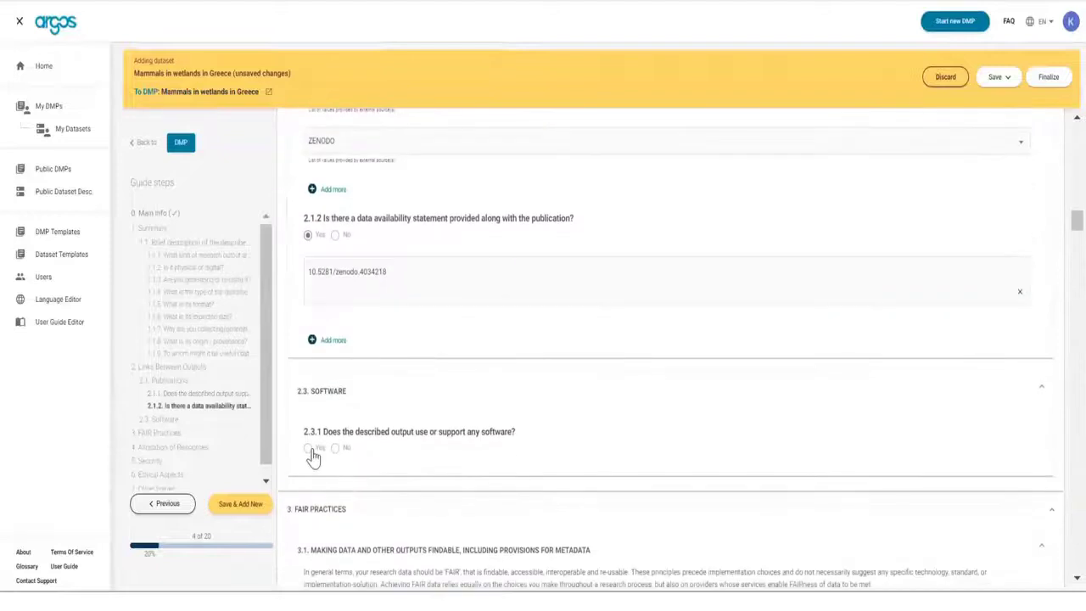
pyautogui.click(348, 509)
pyautogui.write('https://explore.openaire.eu/search/publication?pid=10.5281%2Fzenodo.4034218')
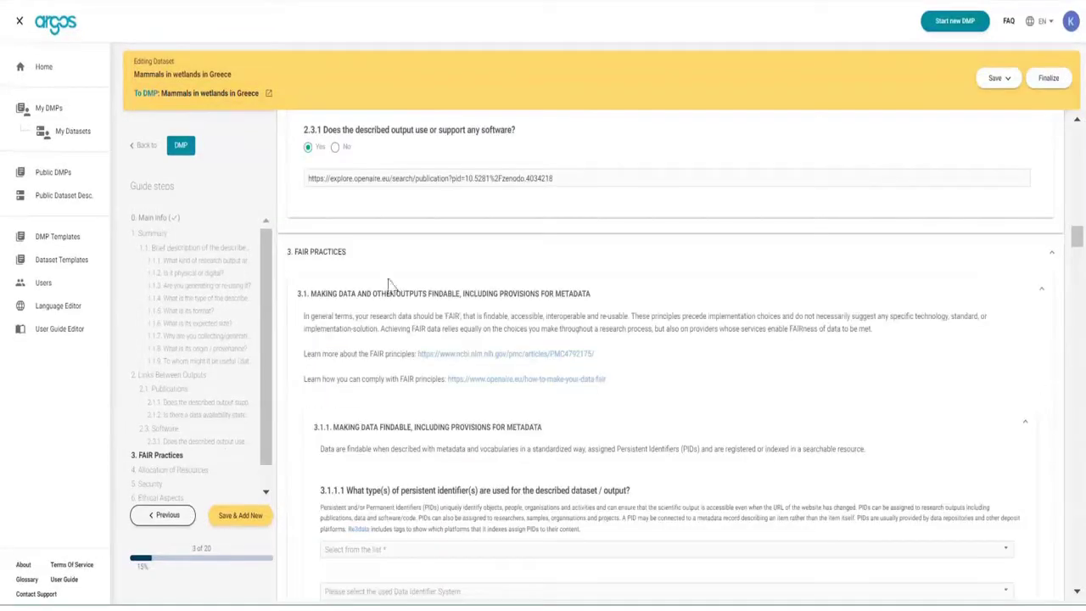
# Navigate the FAIR Practices outline to the 3.3 controlled vocabulary question.
pyautogui.click(161, 456)
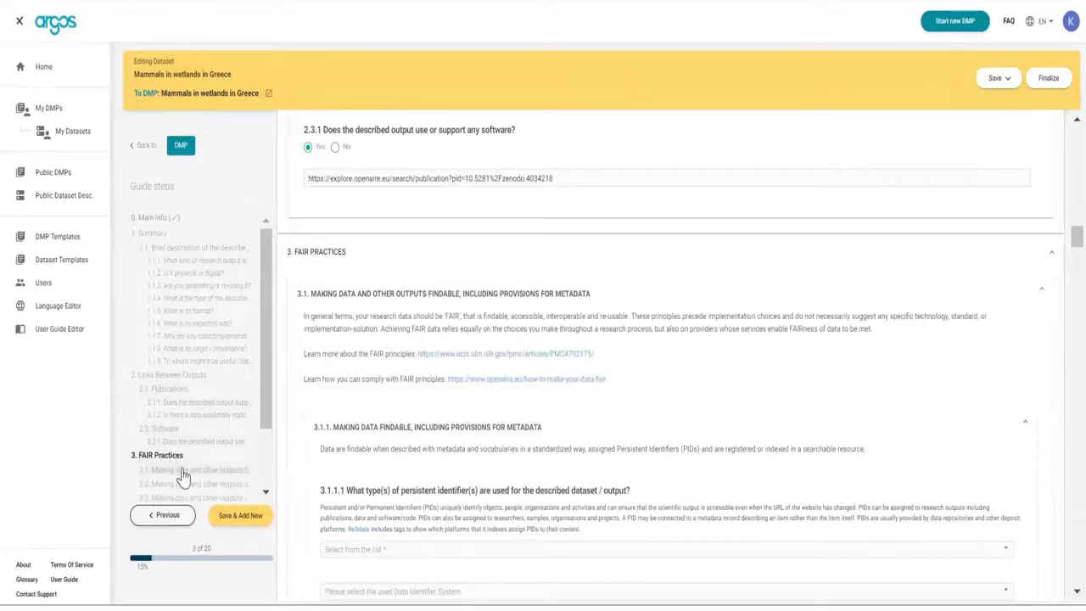
pyautogui.scroll(-1, 183, 475)
pyautogui.click(192, 424)
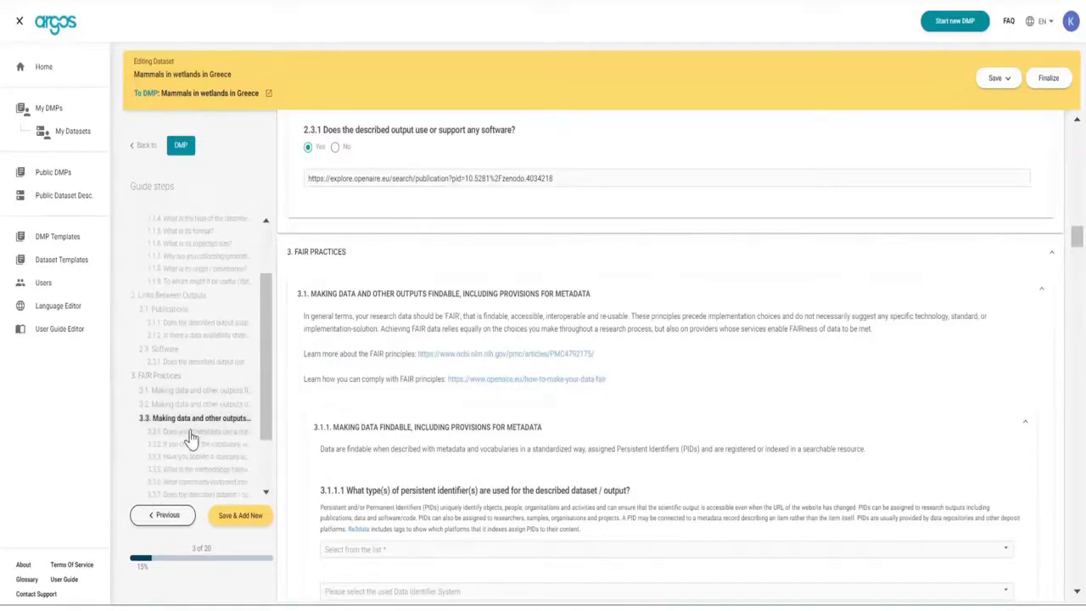
pyautogui.click(191, 434)
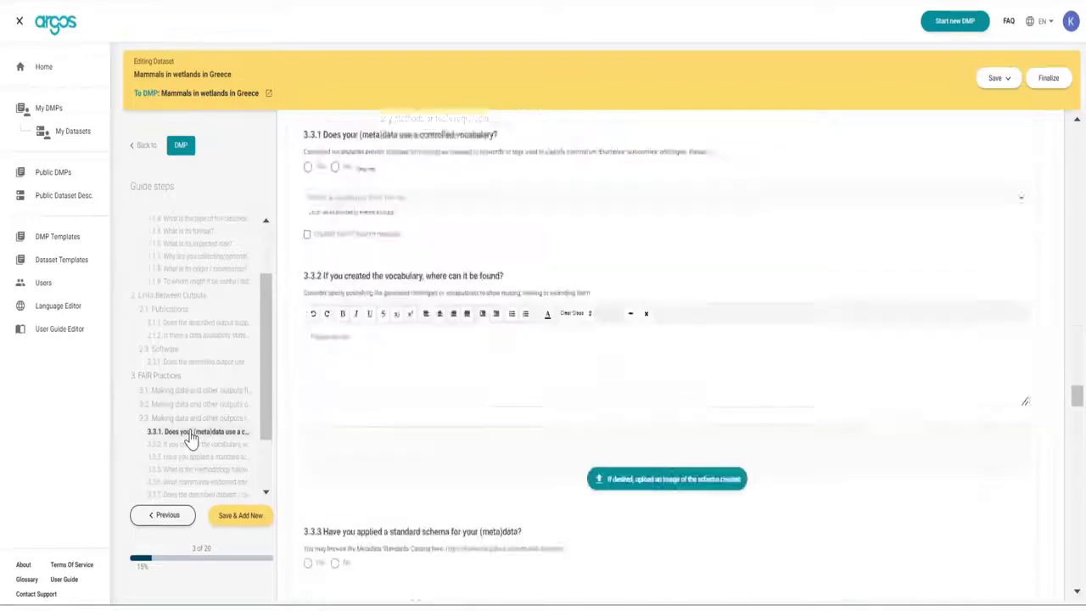
# Answer 3.3.1 yes with Mammal Species of the World, paste the RDF schema note and upload Schema.jpg.
pyautogui.click(312, 162)
pyautogui.click(345, 192)
pyautogui.write('mam')
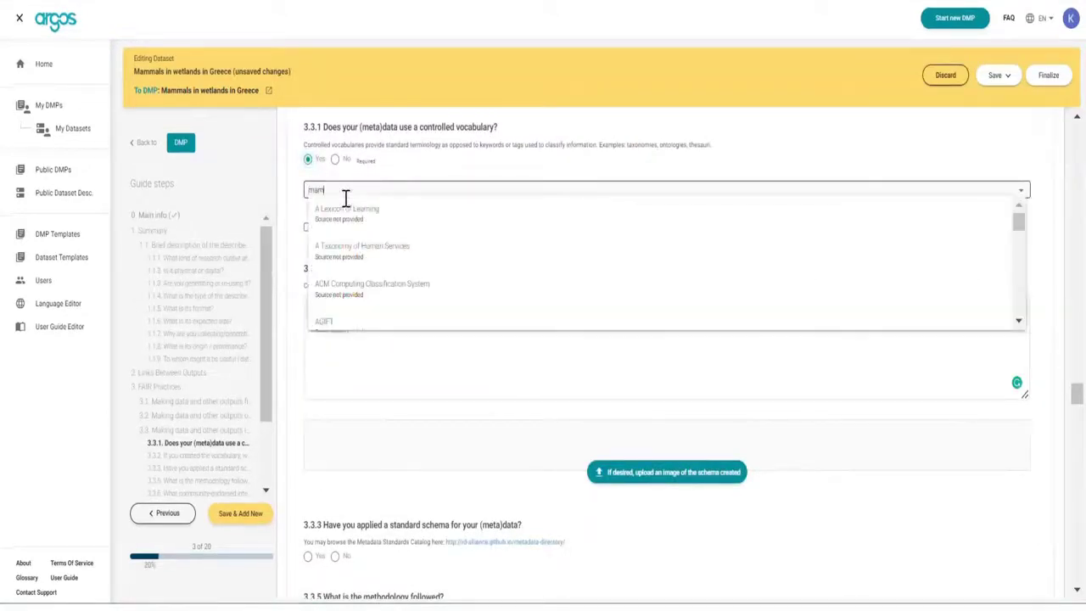
pyautogui.write('m')
pyautogui.click(358, 217)
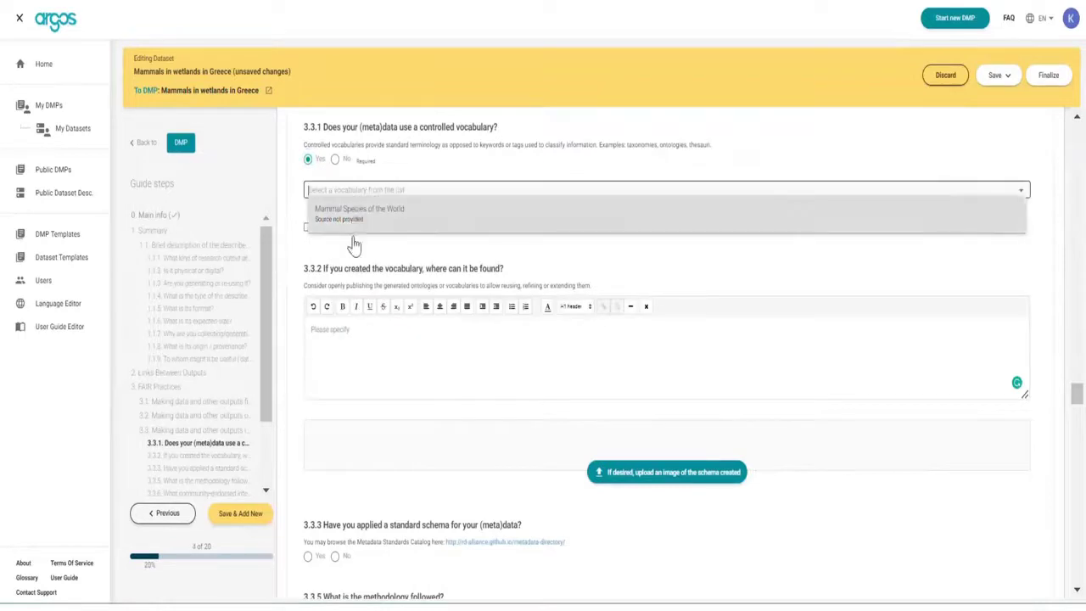
pyautogui.click(328, 345)
pyautogui.write('RDF data cube schema hosted in local disc')
pyautogui.click(647, 486)
# Skip through the licence, responsibility, security and other issues sections, then save and add a new dataset.
pyautogui.scroll(-2, 204, 433)
pyautogui.click(194, 445)
pyautogui.scroll(-3, 194, 450)
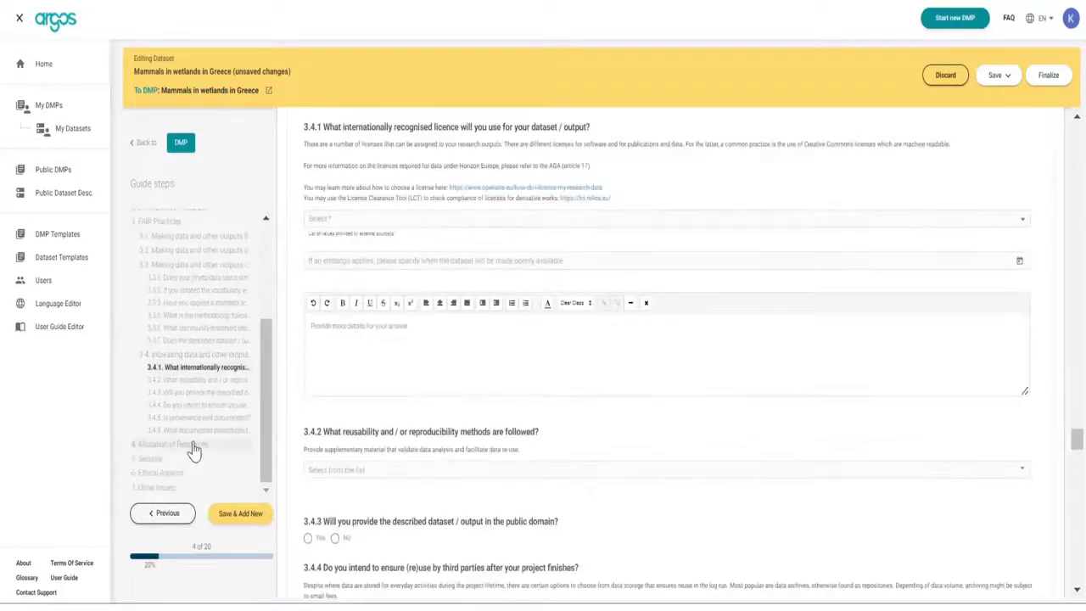
pyautogui.click(194, 446)
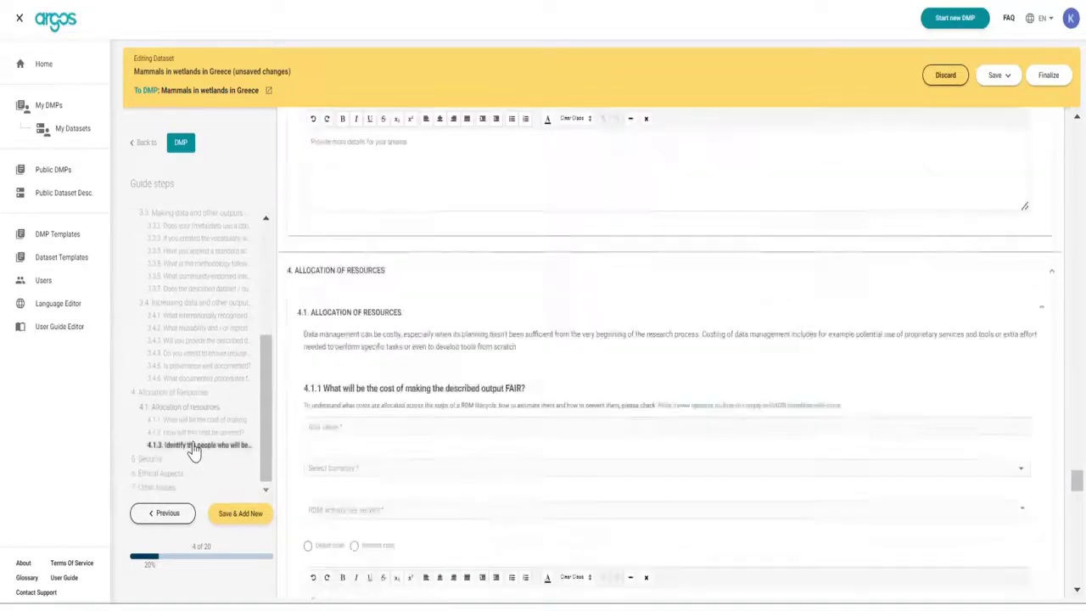
pyautogui.click(174, 461)
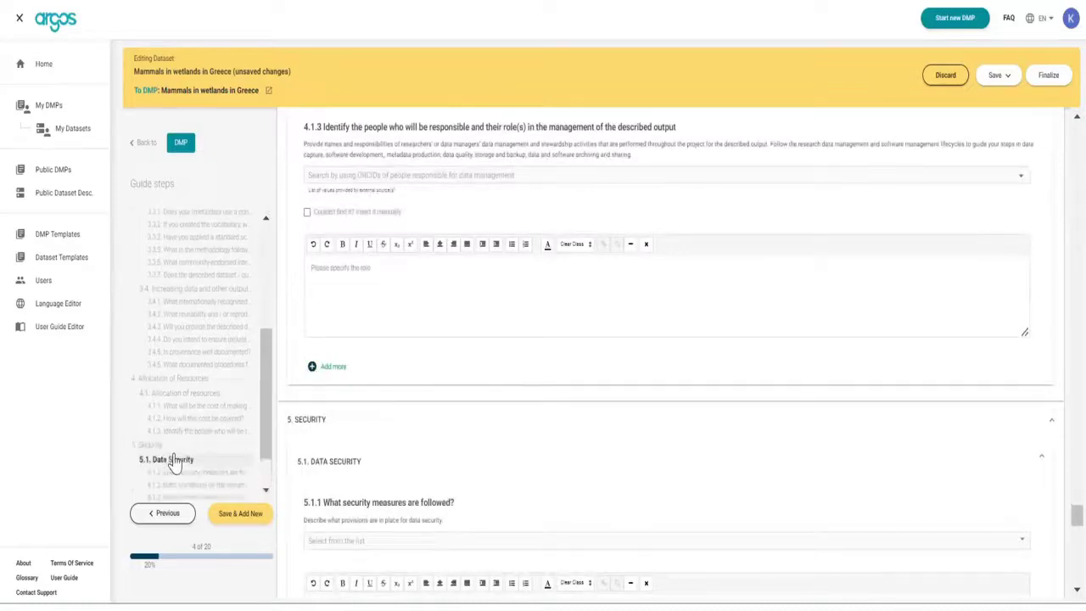
pyautogui.click(230, 484)
pyautogui.click(246, 518)
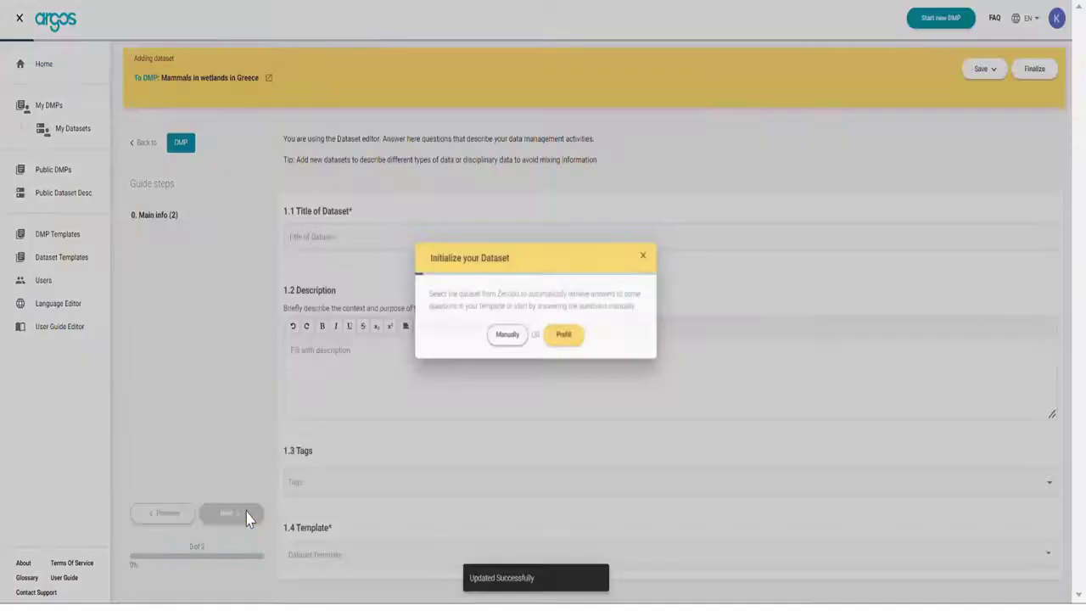
# Prefill the new dataset from OpenAIRE Research Graph Dump.
pyautogui.click(567, 343)
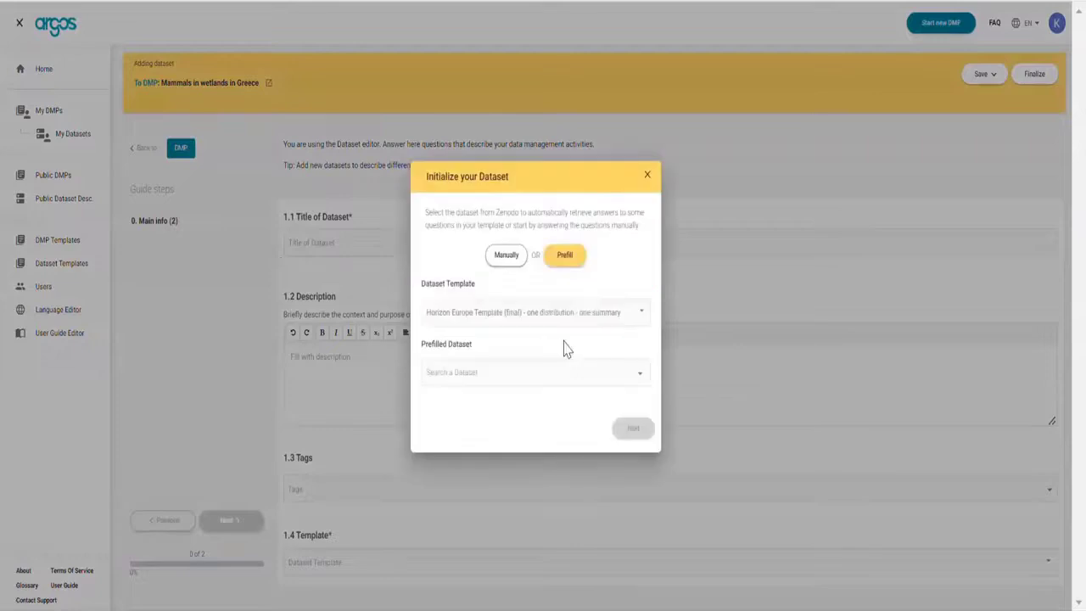
pyautogui.click(526, 376)
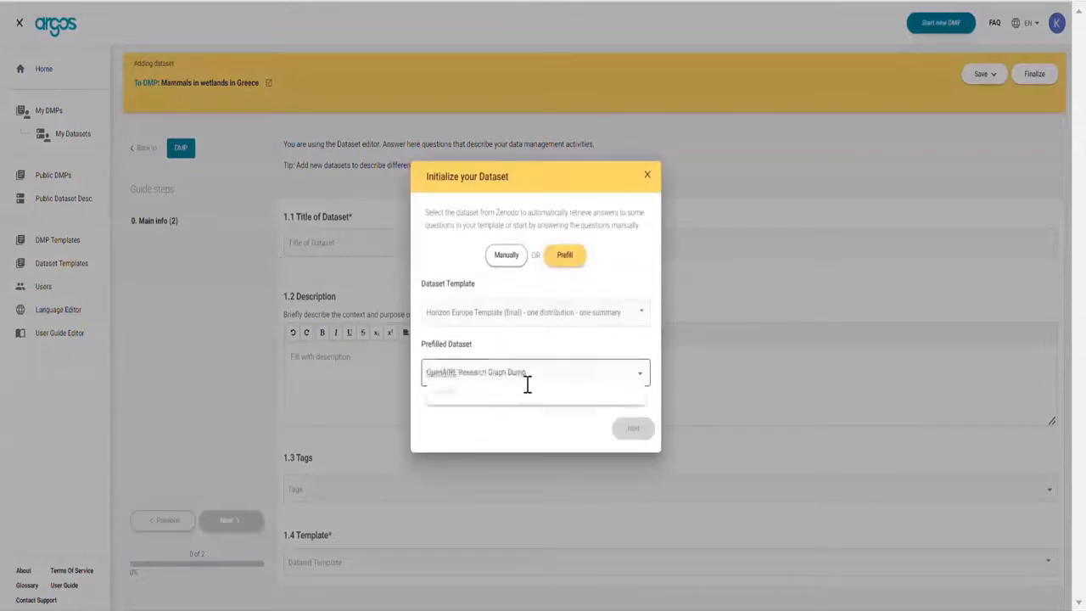
pyautogui.click(514, 408)
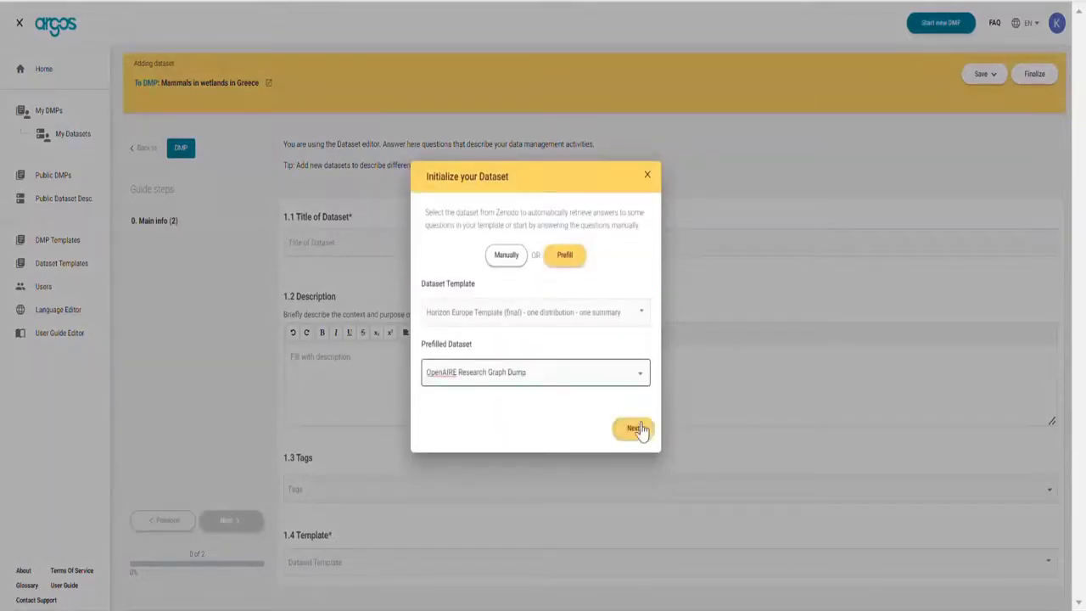
pyautogui.click(635, 430)
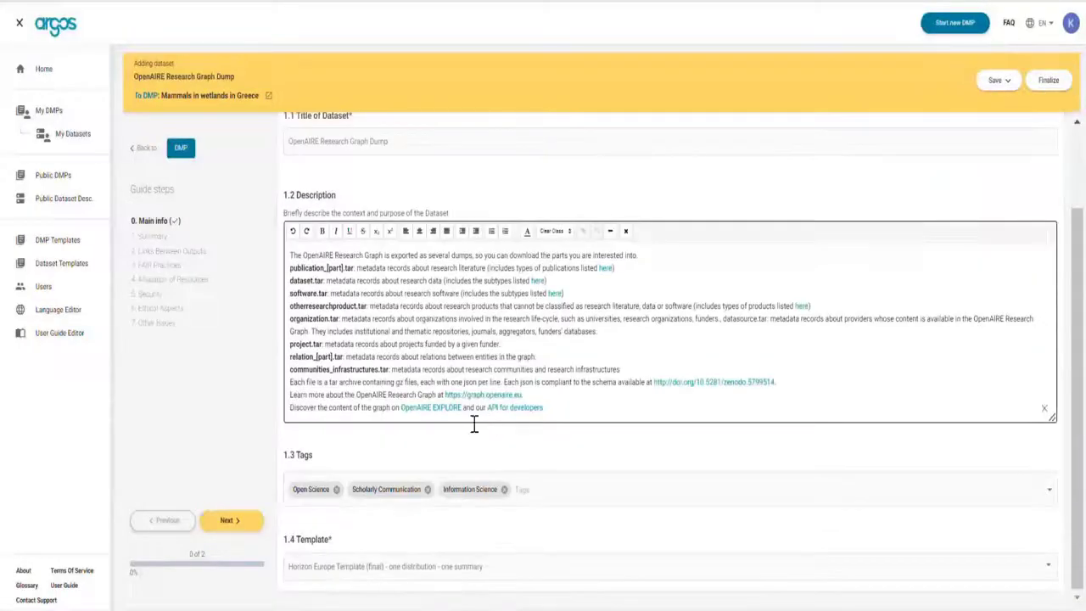
# Browse the prefilled form through the data format, 3.1.1.1 and repository 3.2.1.1 questions.
pyautogui.click(228, 520)
pyautogui.click(212, 315)
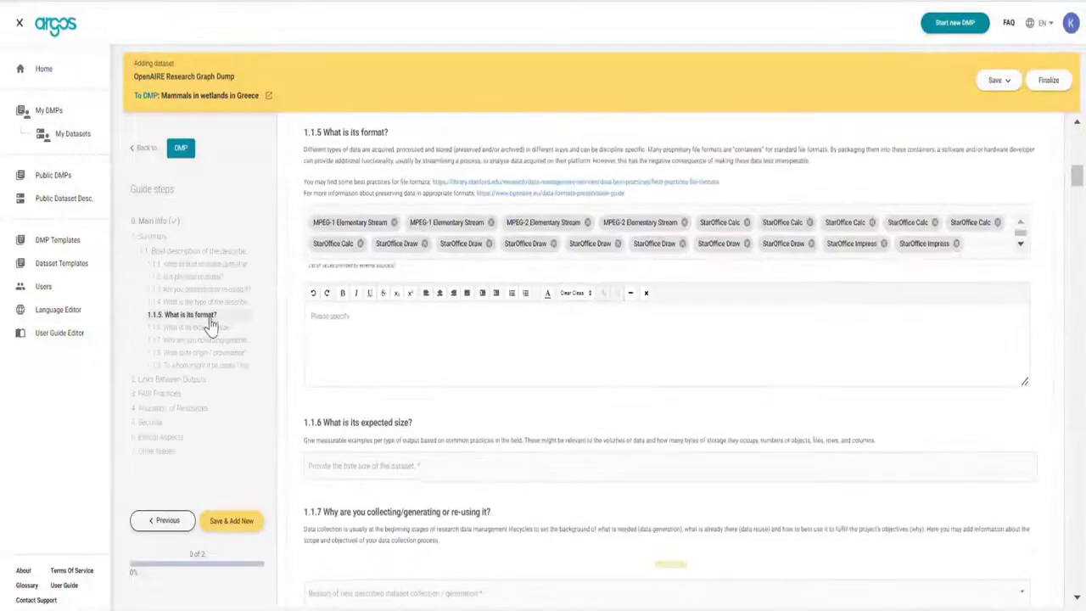
pyautogui.click(165, 393)
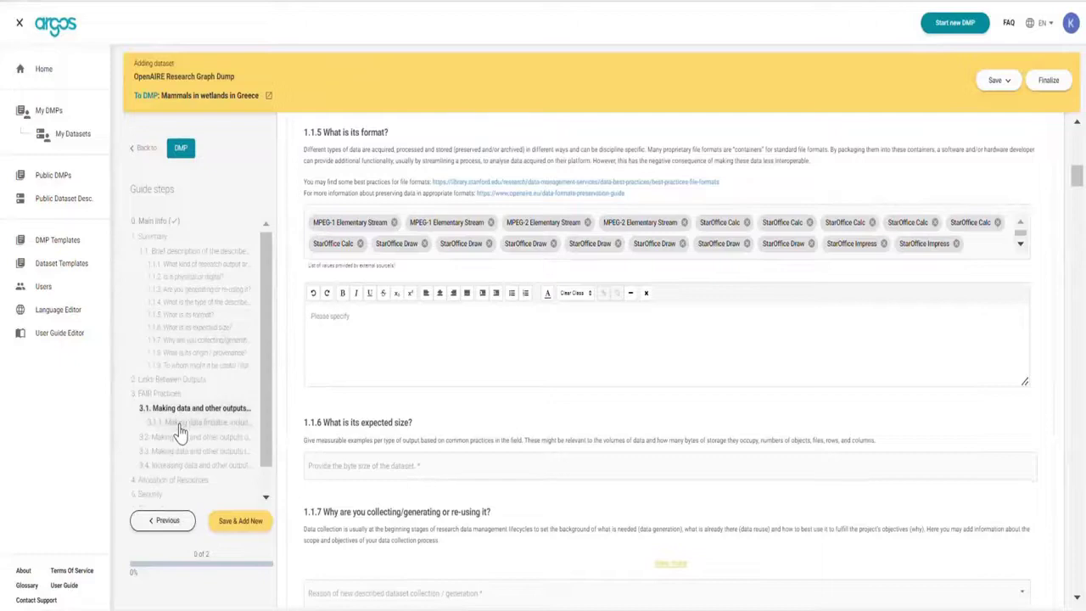
pyautogui.click(197, 437)
pyautogui.click(190, 463)
pyautogui.click(191, 477)
pyautogui.click(196, 491)
pyautogui.scroll(-2, 181, 467)
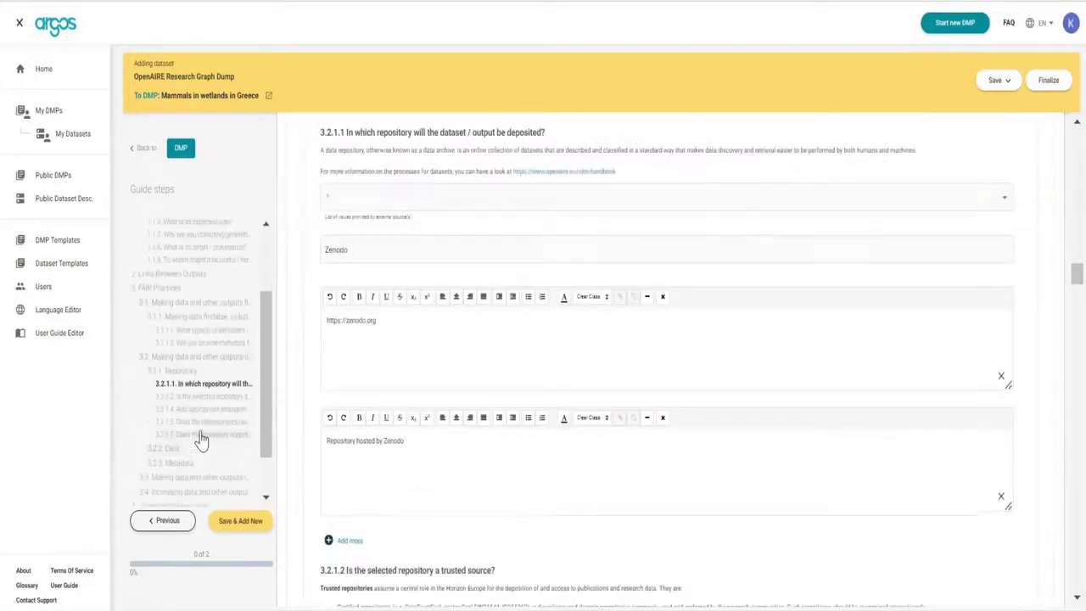
# Review questions 3.2.2.1, 3.4.1, Security and 7.1.1, then save the dataset.
pyautogui.click(202, 445)
pyautogui.click(198, 464)
pyautogui.scroll(-2, 198, 468)
pyautogui.click(193, 476)
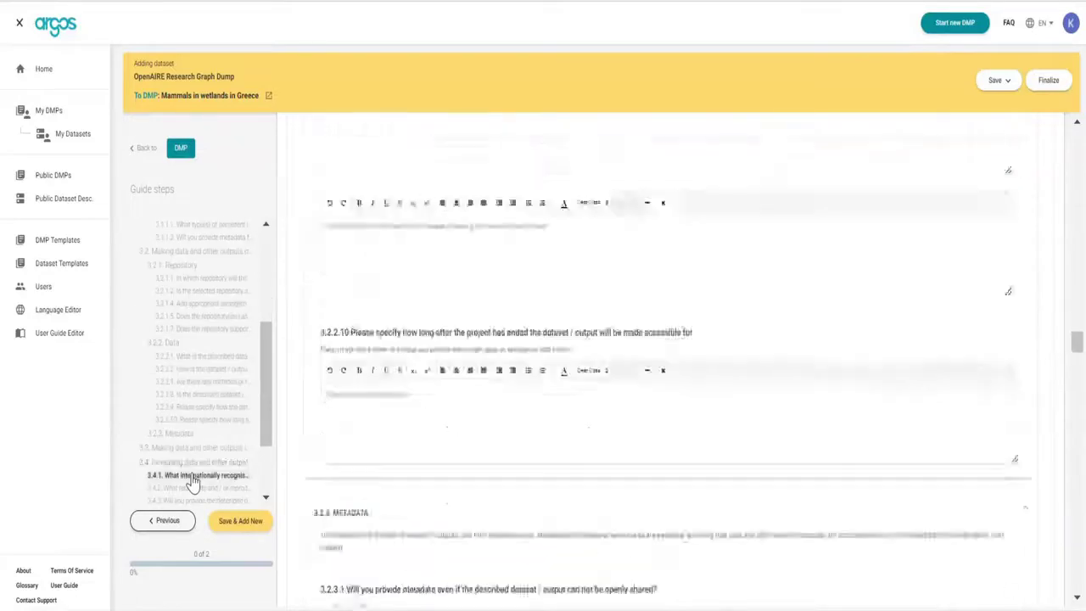
pyautogui.scroll(-2, 193, 481)
pyautogui.click(191, 469)
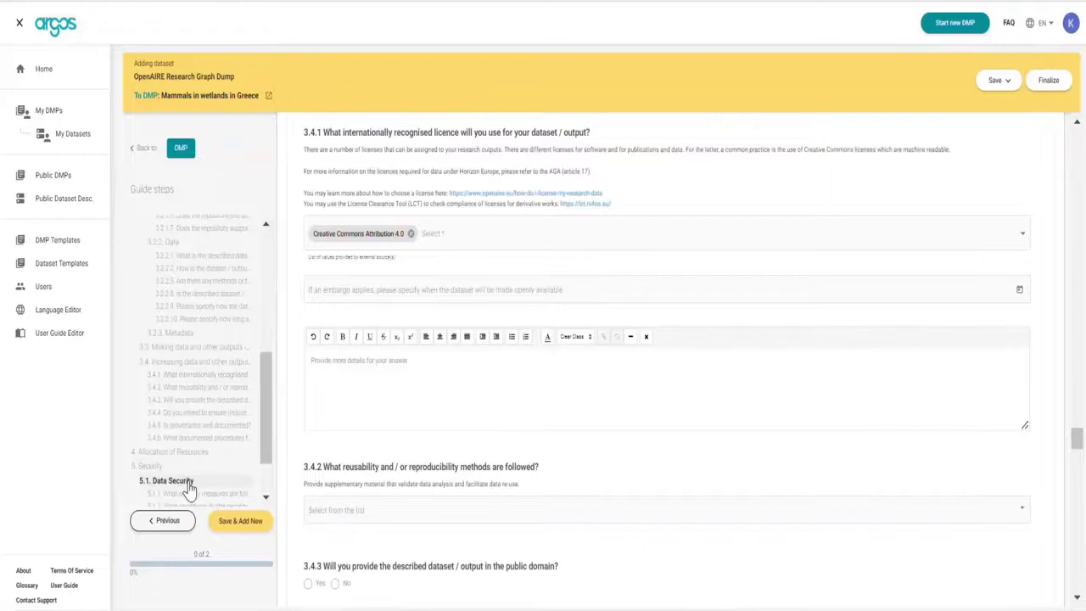
pyautogui.scroll(-2, 190, 490)
pyautogui.doubleClick(180, 495)
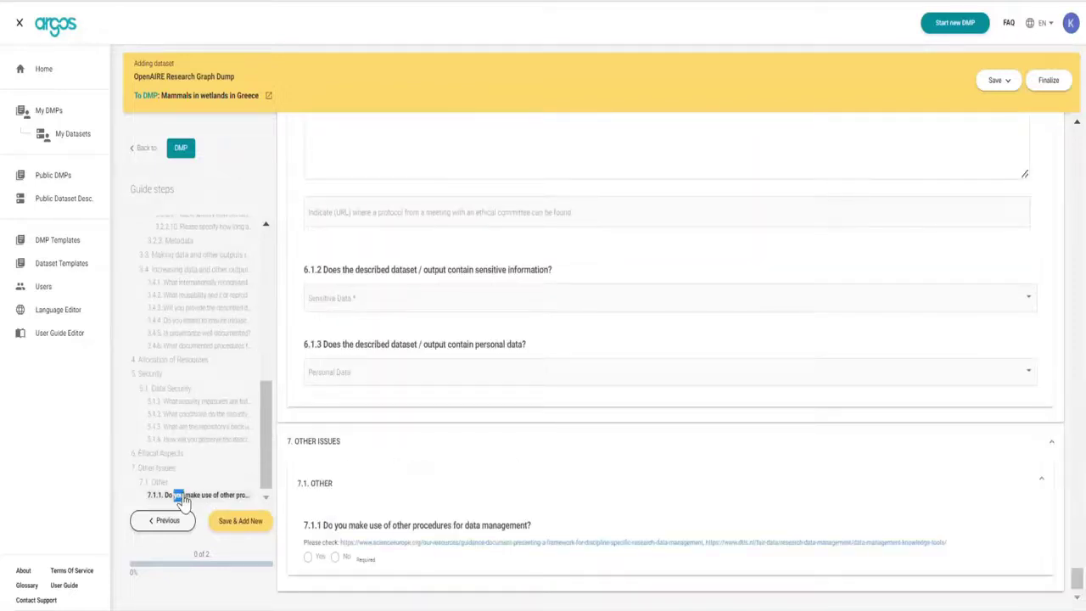
pyautogui.click(997, 80)
pyautogui.click(1022, 104)
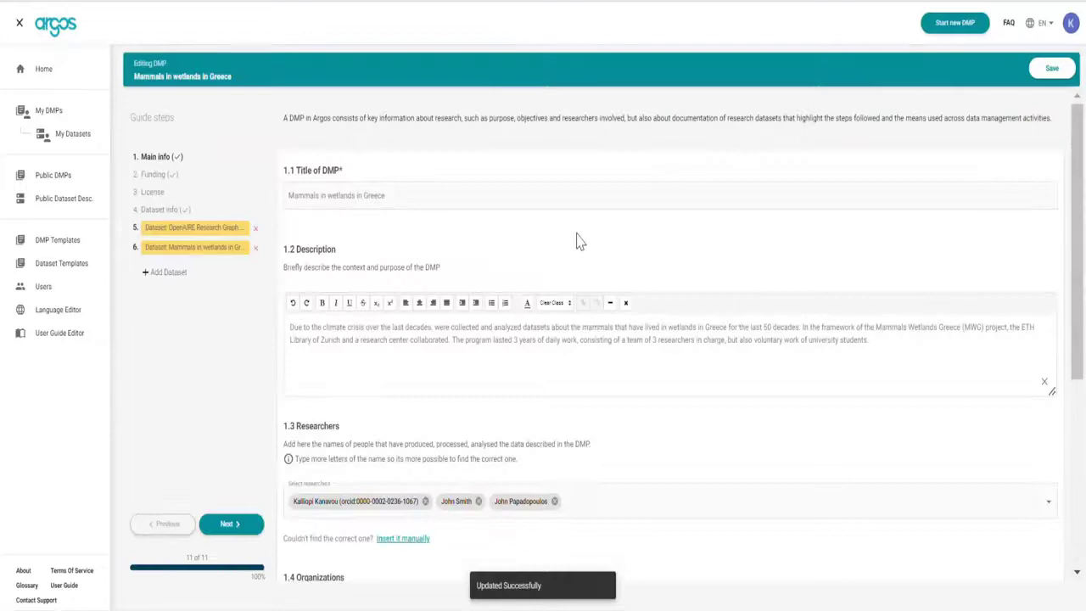
# Open the Mammals in wetlands in Greece DMP and invite a co-author by their e-mail address.
pyautogui.click(68, 121)
pyautogui.click(211, 201)
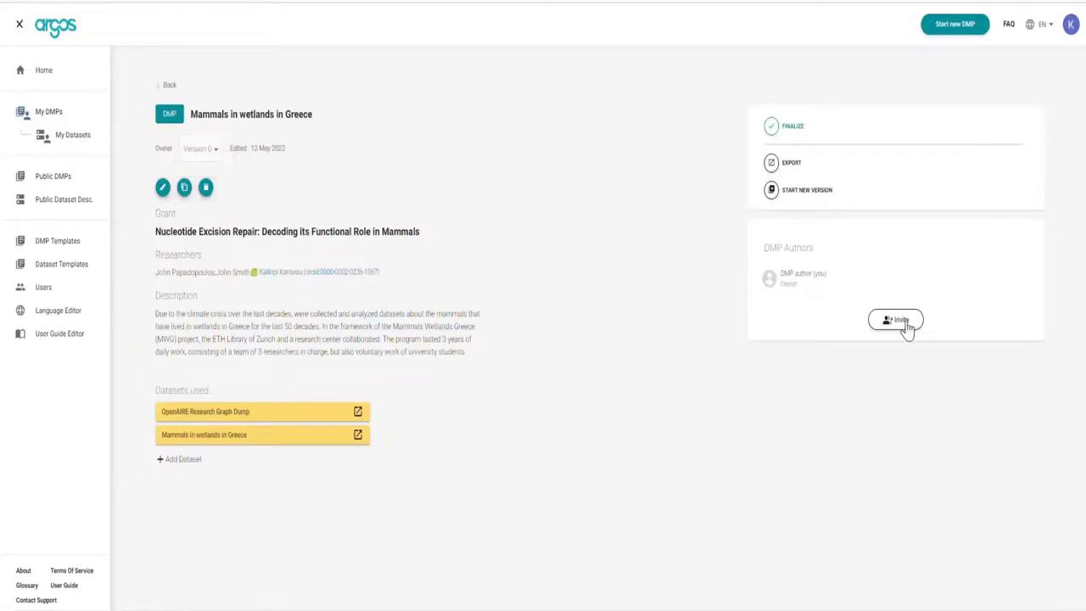
pyautogui.click(901, 322)
pyautogui.click(589, 298)
pyautogui.press('Return')
# Give the invitee the Owner role and send the invitation.
pyautogui.click(565, 376)
pyautogui.click(561, 361)
pyautogui.click(604, 384)
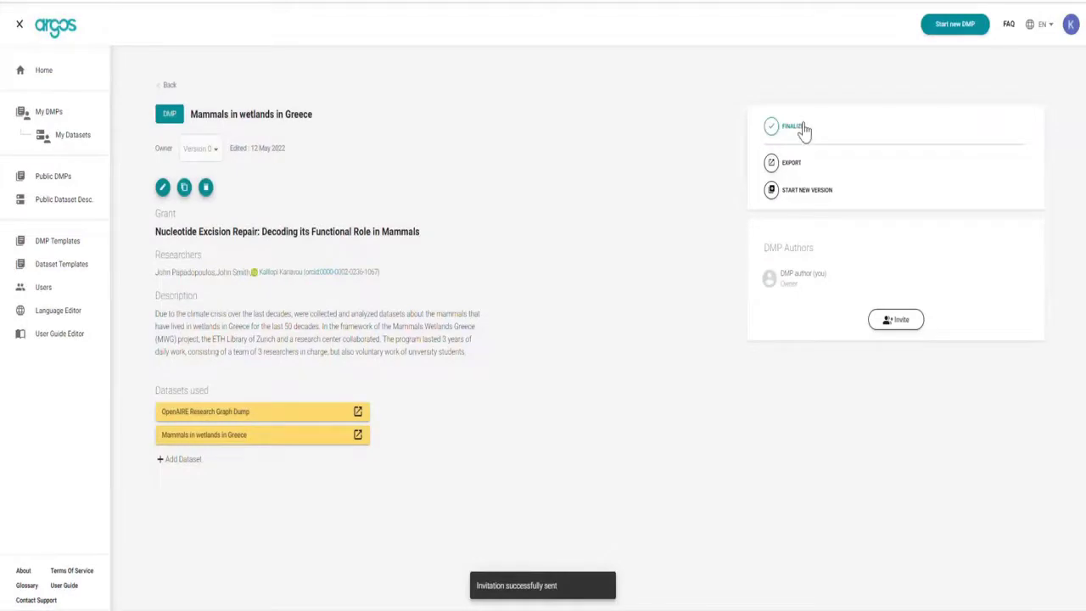
# Finalize the DMP together with its Mammals in wetlands in Greece dataset.
pyautogui.click(804, 129)
pyautogui.click(620, 377)
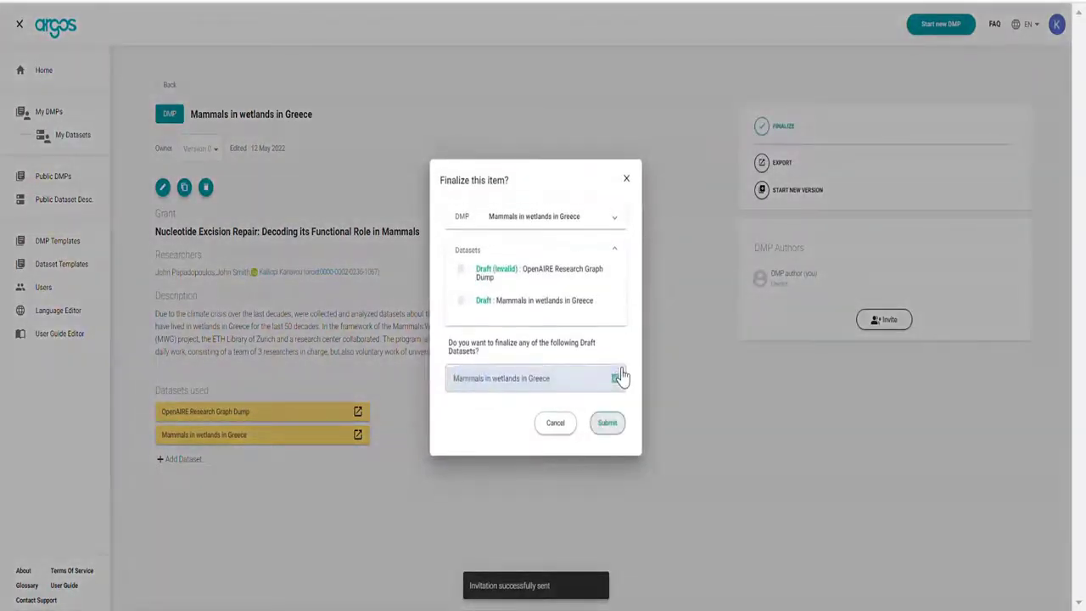
pyautogui.click(607, 424)
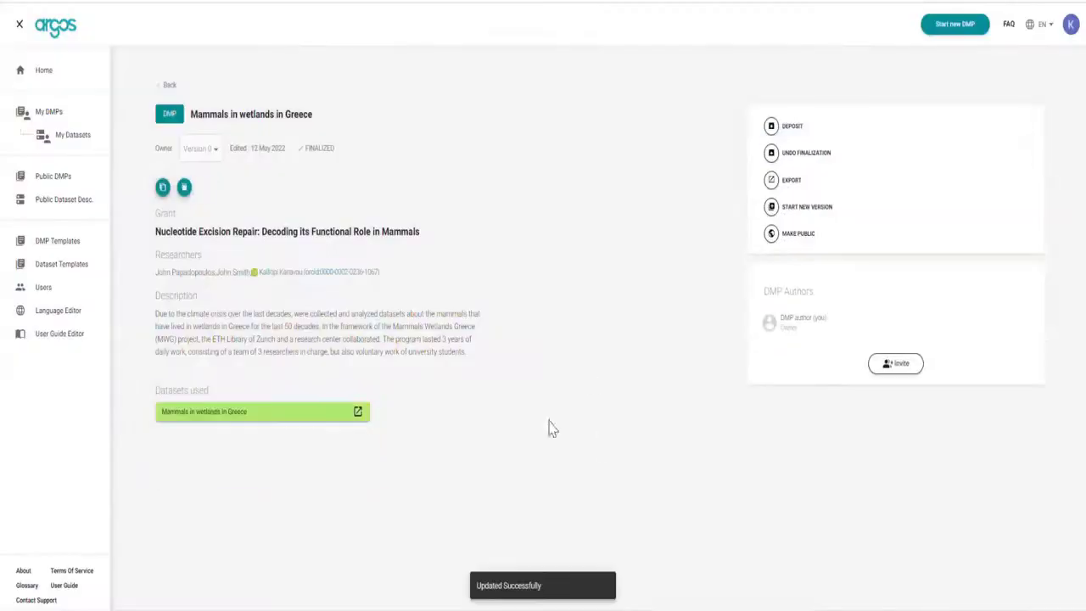
# Export the finalized DMP as a PDF and review the downloaded document.
pyautogui.click(791, 184)
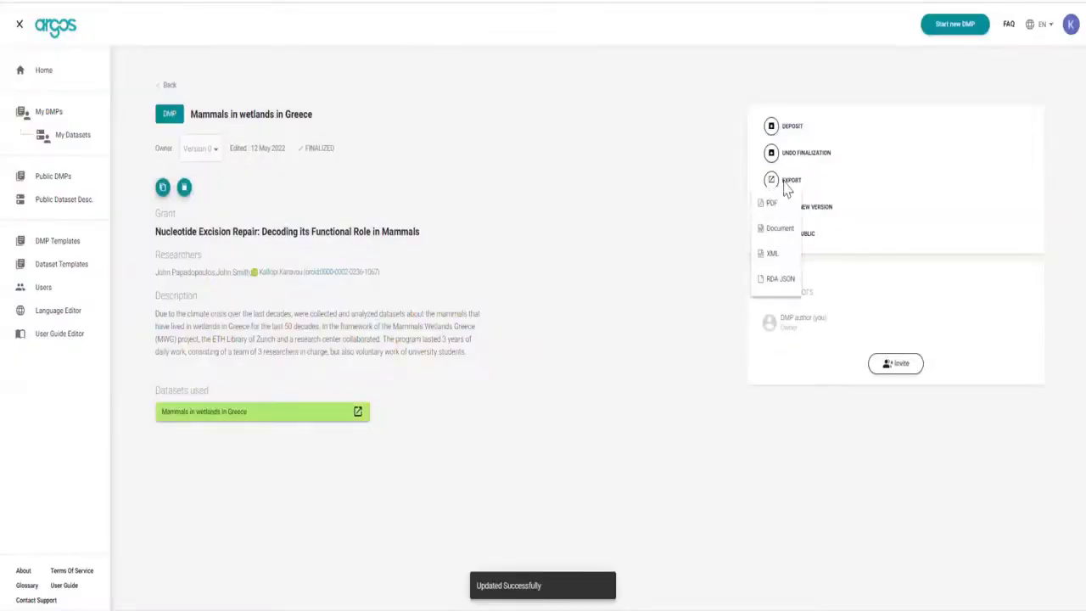
pyautogui.click(771, 208)
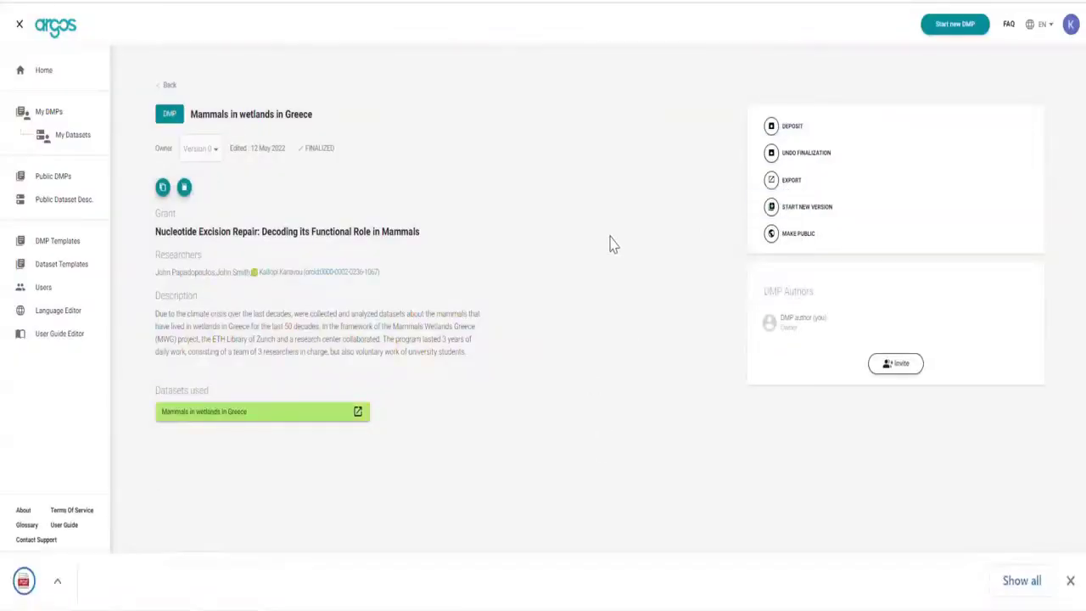
pyautogui.click(126, 583)
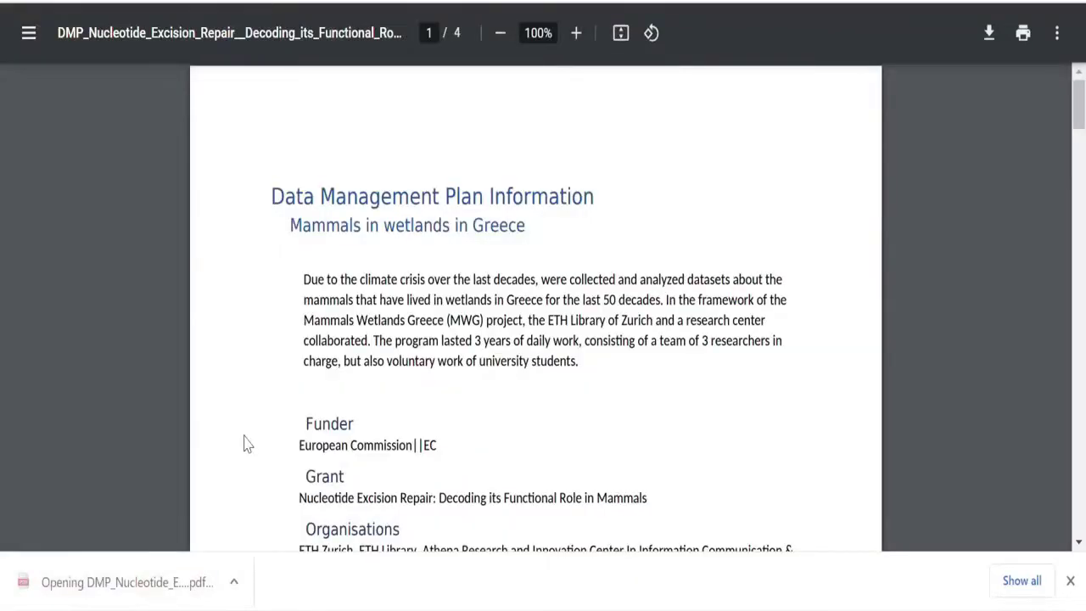
pyautogui.scroll(-20, 247, 444)
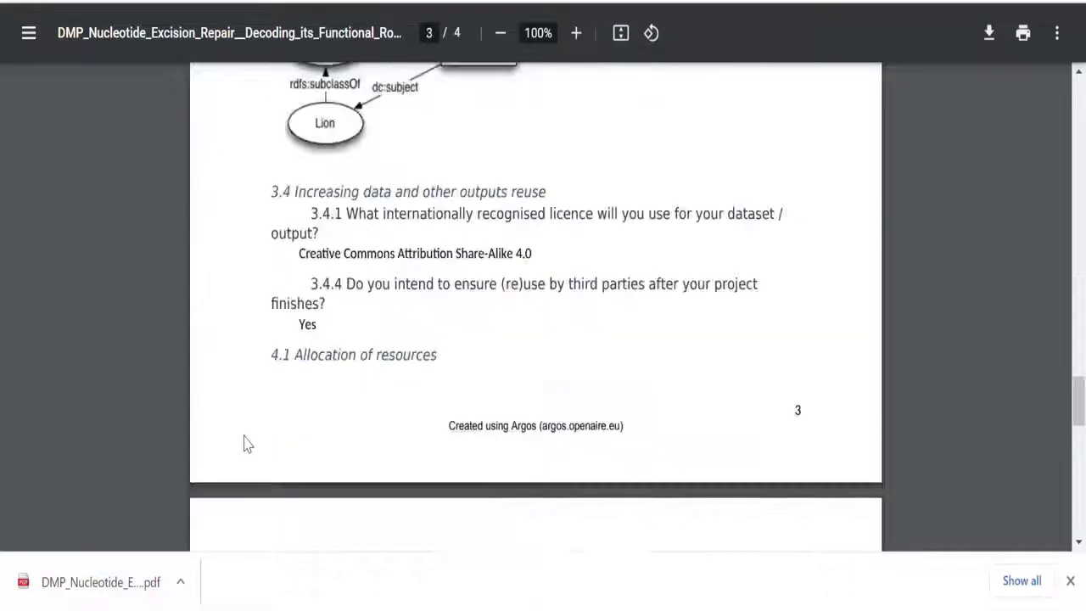
pyautogui.scroll(3, 244, 444)
pyautogui.scroll(-10, 244, 443)
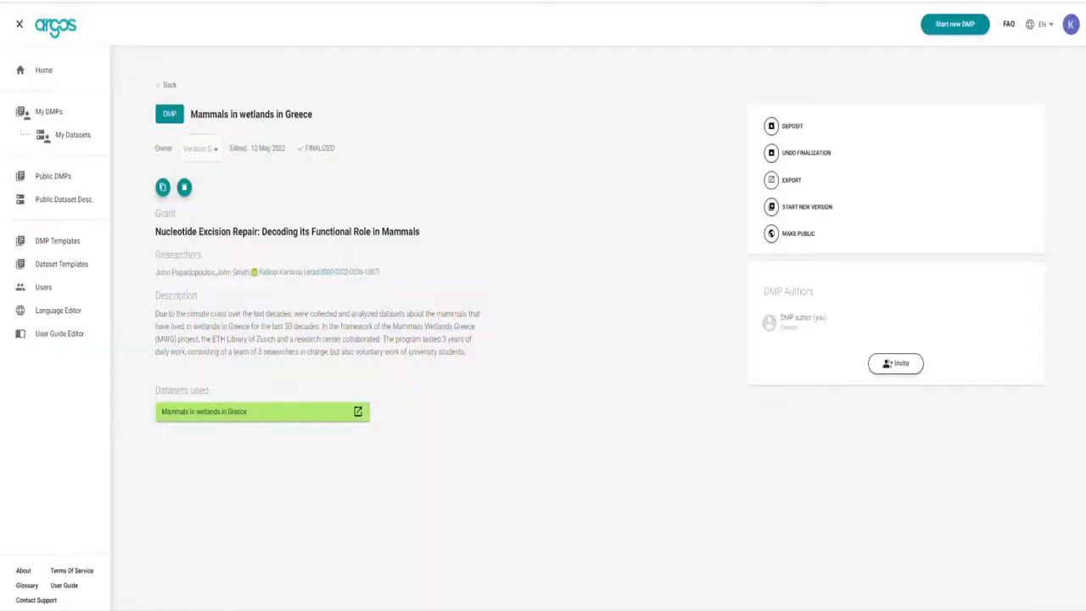
# Deposit the DMP on Zenodo with the default token and view record DOI 10.5072/zenodo.1060891.
pyautogui.click(800, 129)
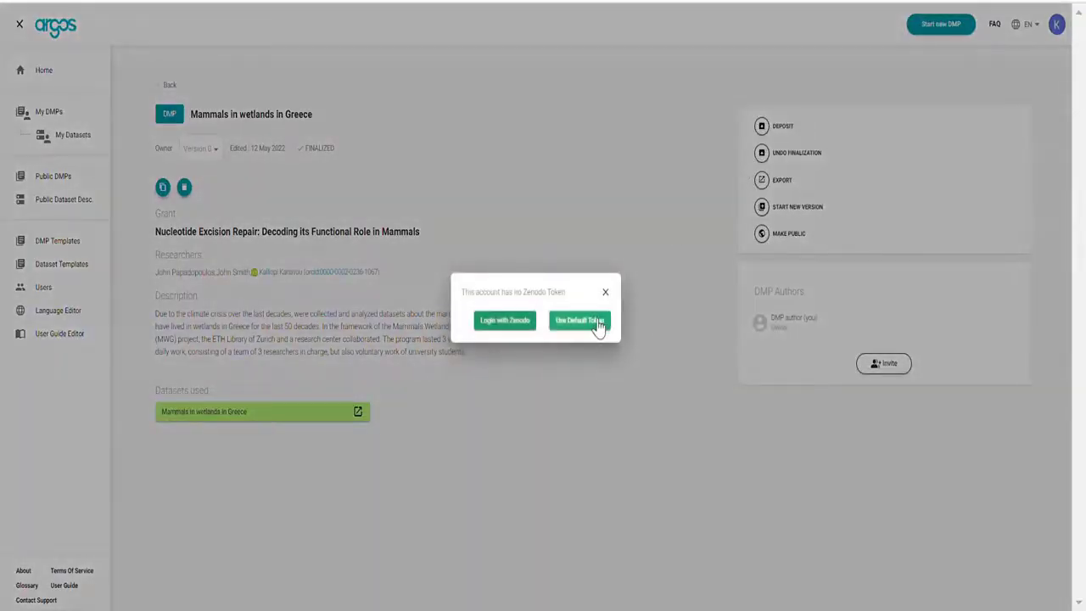
pyautogui.click(596, 323)
pyautogui.click(636, 338)
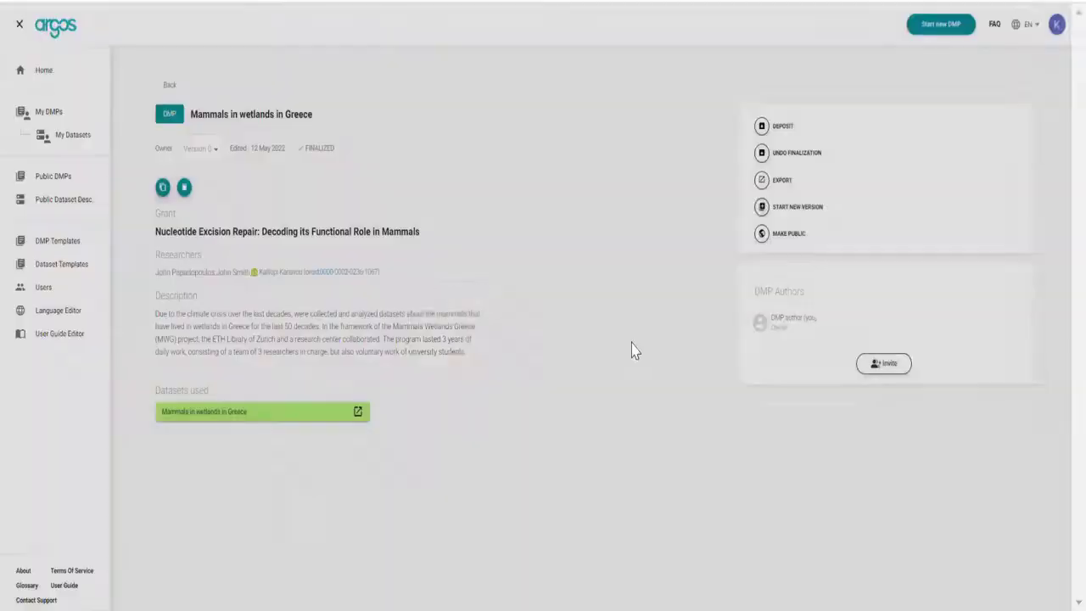
pyautogui.click(1033, 133)
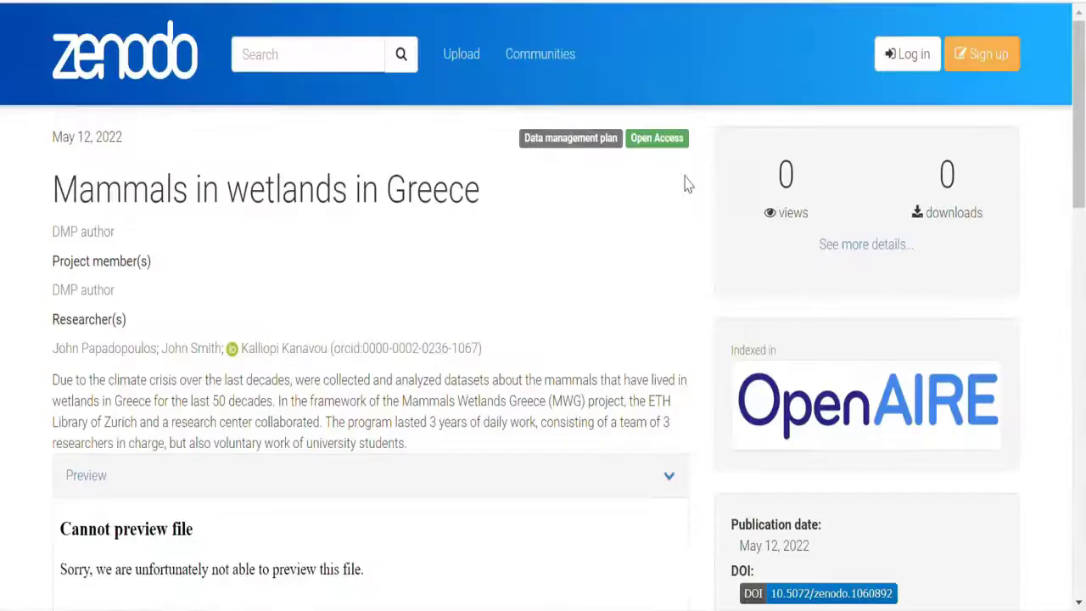
pyautogui.scroll(-10, 687, 185)
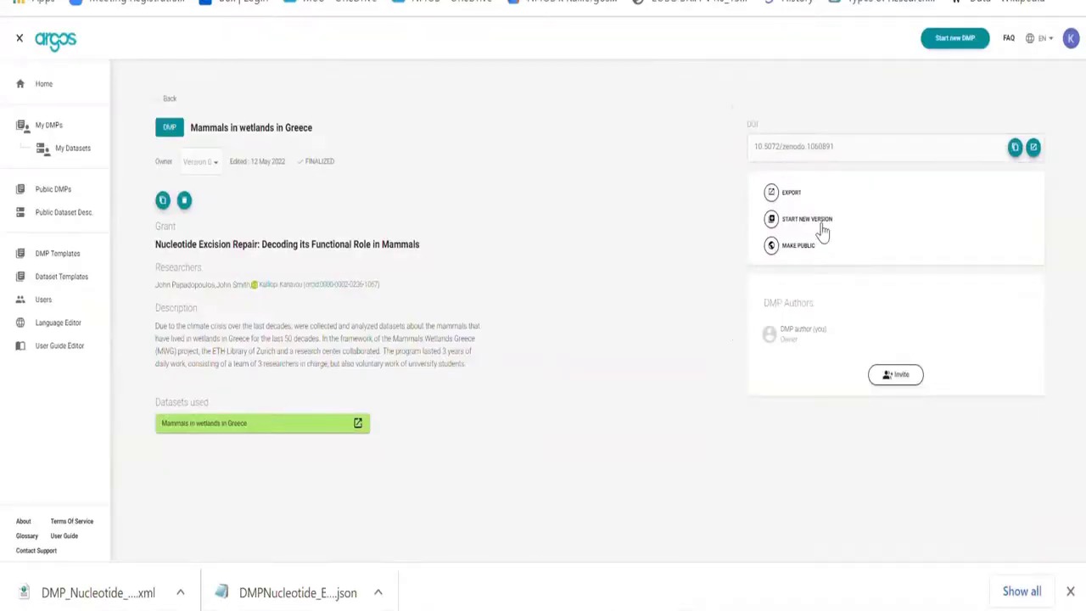
# Start a new DMP version that includes the Mammals in wetlands in Greece dataset and save it.
pyautogui.click(818, 222)
pyautogui.click(694, 439)
pyautogui.click(691, 484)
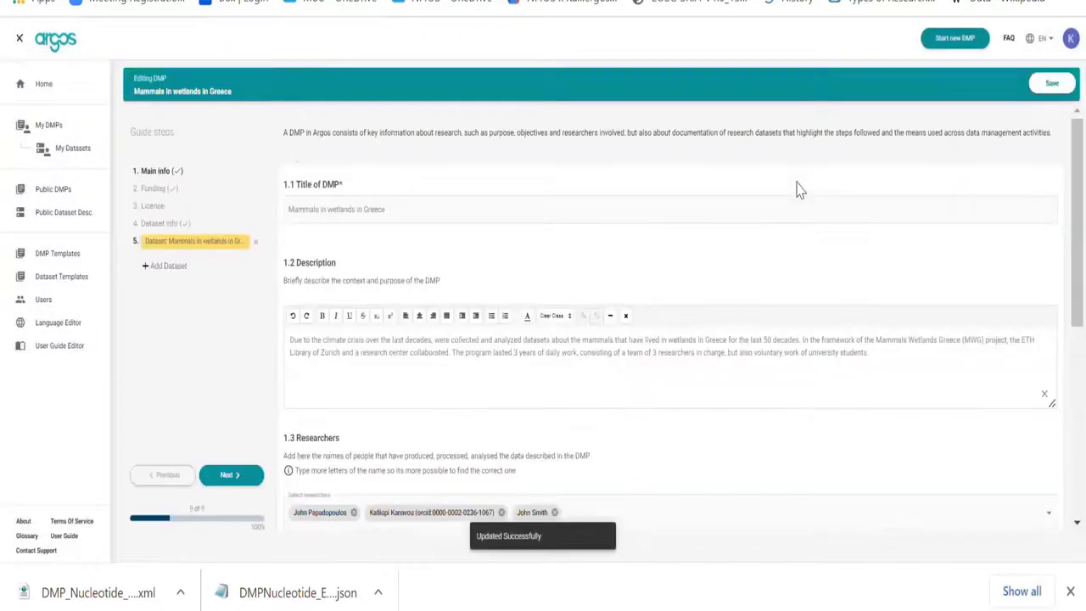